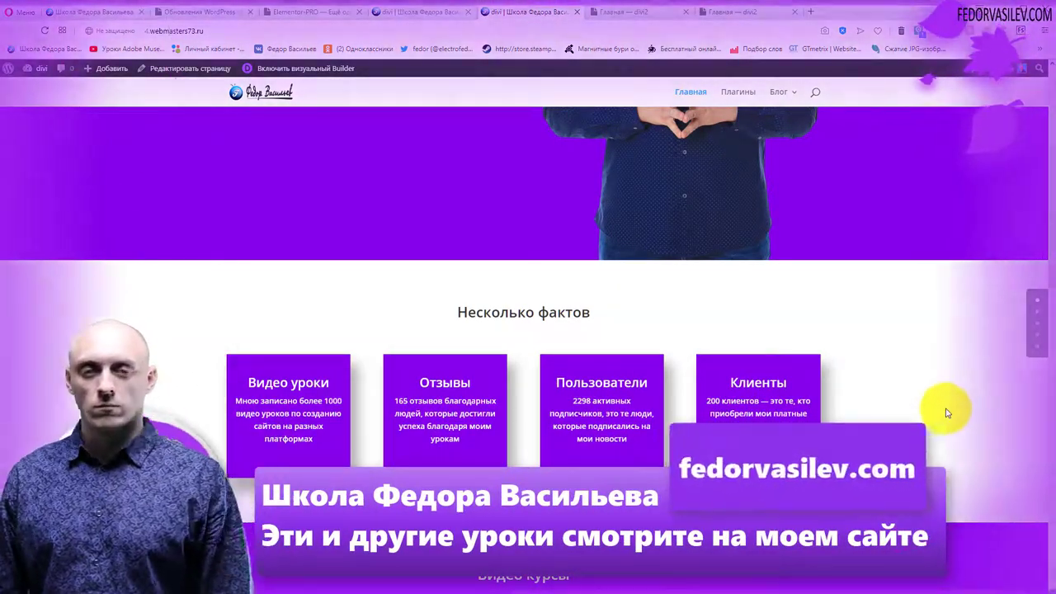
Step: Review the "Несколько фактов" section with its purple cards on the published reference page
{"action": "scroll", "coordinate": [1012, 396], "scroll_direction": "up", "scroll_amount": 5}
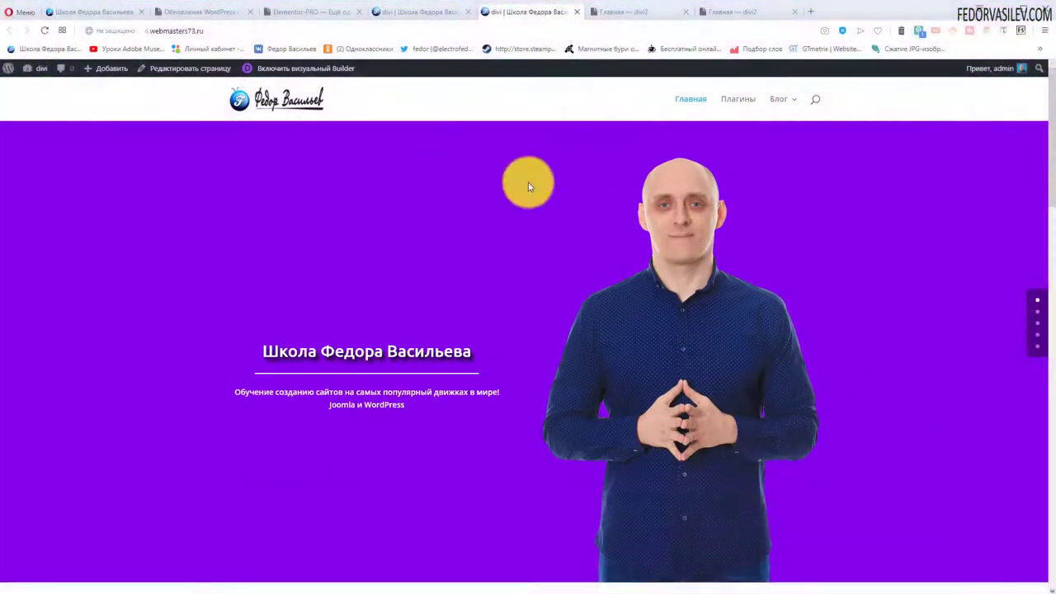
{"action": "scroll", "coordinate": [396, 251], "scroll_direction": "down", "scroll_amount": 5}
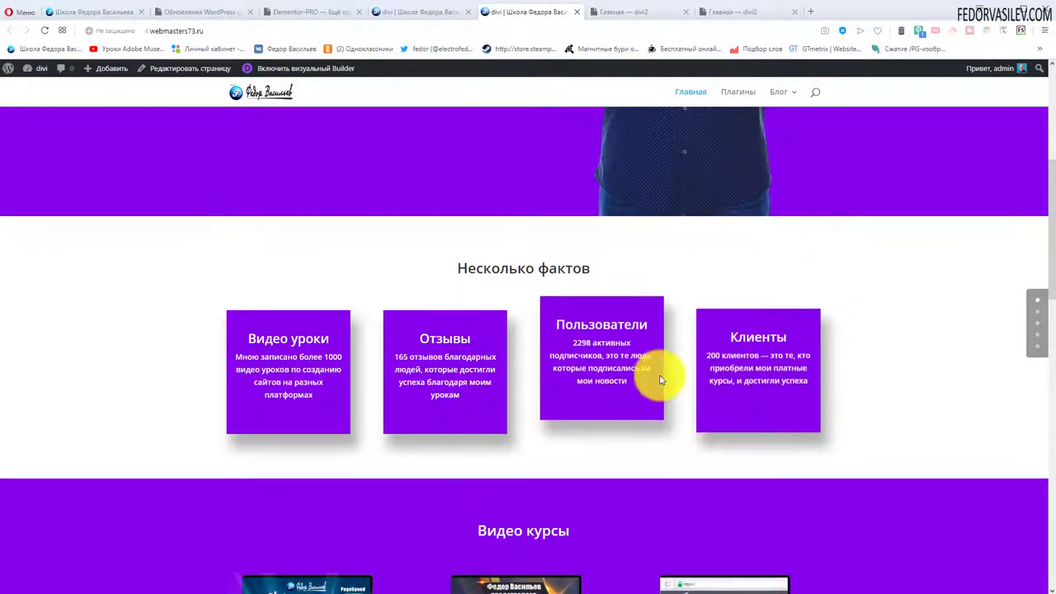
{"action": "key", "text": "ctrl+Tab"}
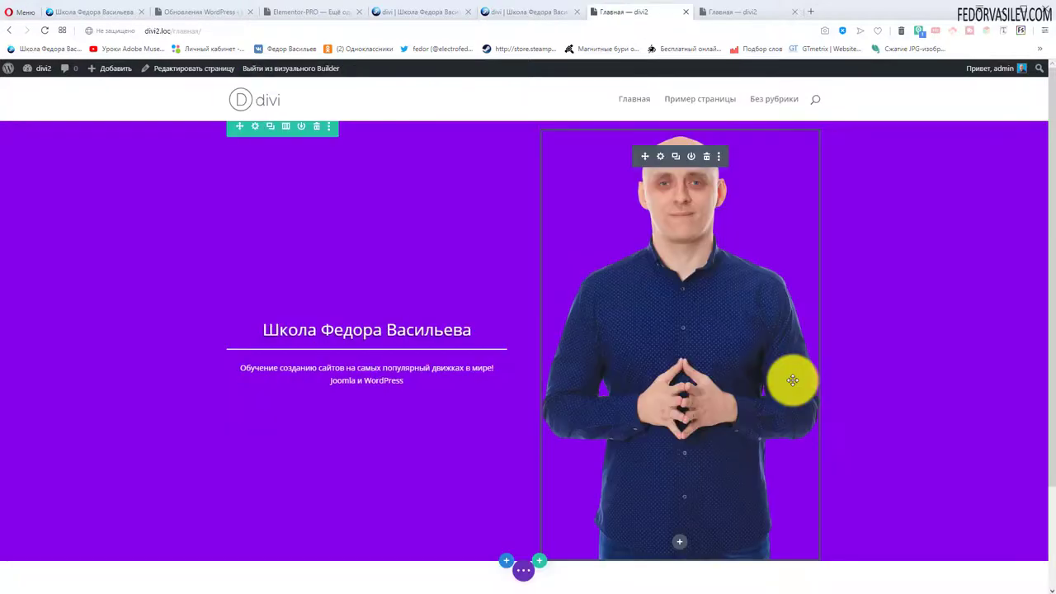
Step: Switch to the divi2 page and inspect its section structure in wireframe view, collapsing and re-expanding the empty second section
{"action": "scroll", "coordinate": [391, 396], "scroll_direction": "down", "scroll_amount": 2}
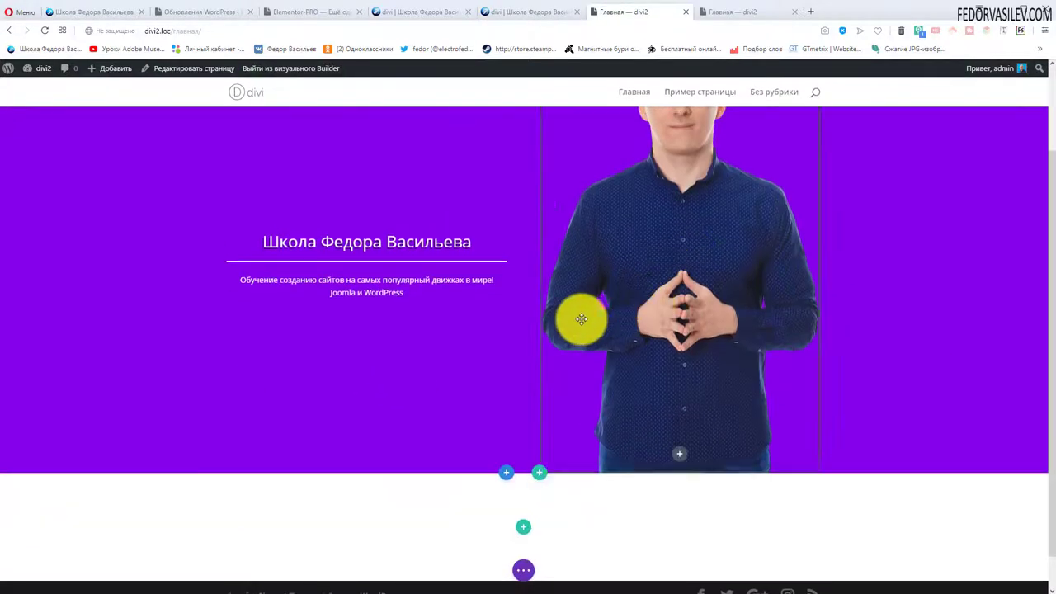
{"action": "scroll", "coordinate": [528, 495], "scroll_direction": "down", "scroll_amount": 1}
{"action": "left_click", "coordinate": [528, 580]}
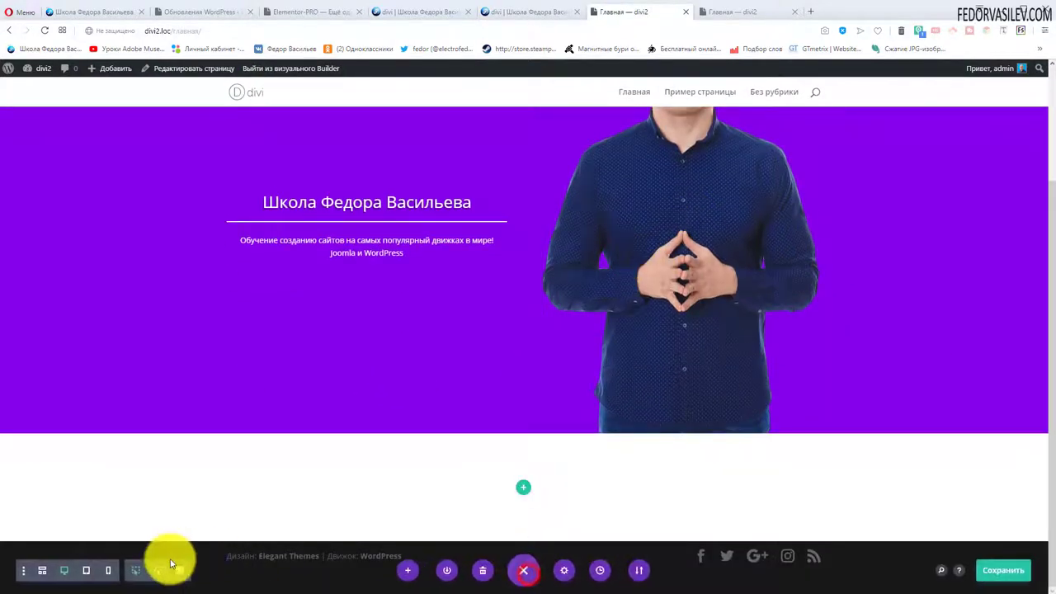
{"action": "left_click", "coordinate": [41, 569]}
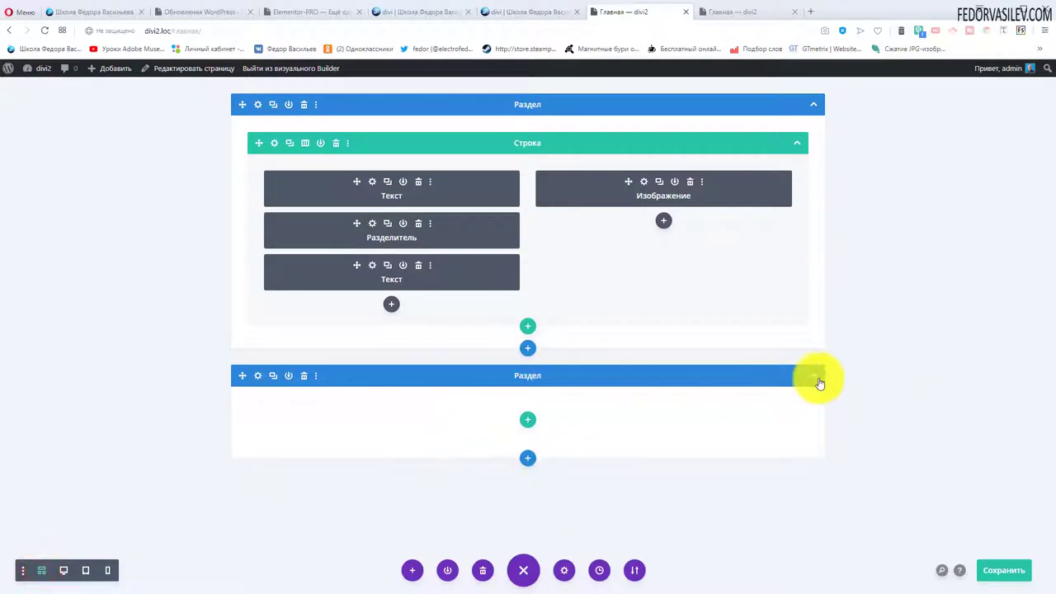
{"action": "left_click", "coordinate": [815, 377]}
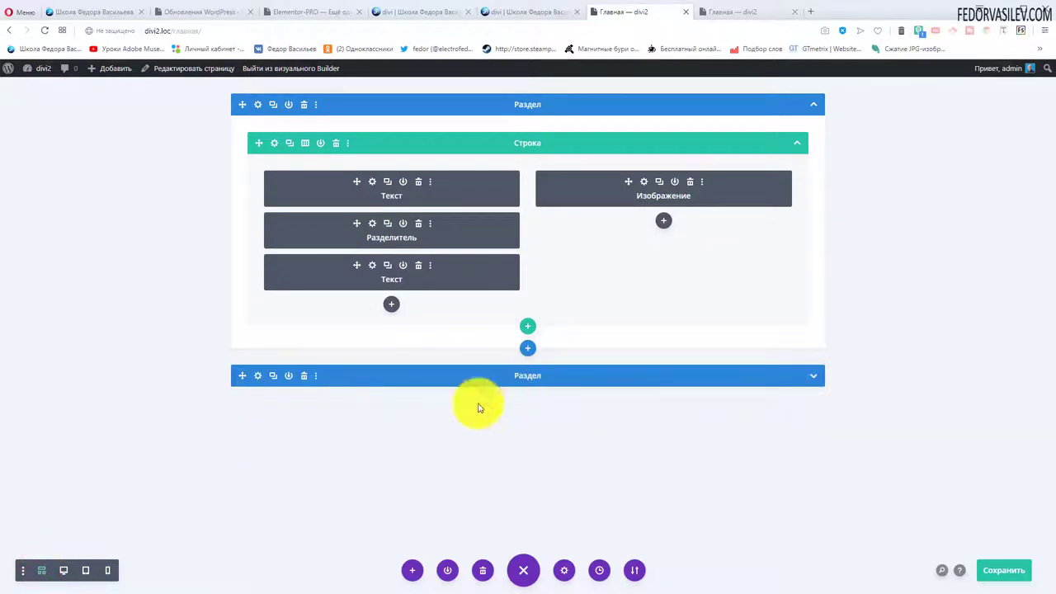
{"action": "left_click", "coordinate": [811, 381]}
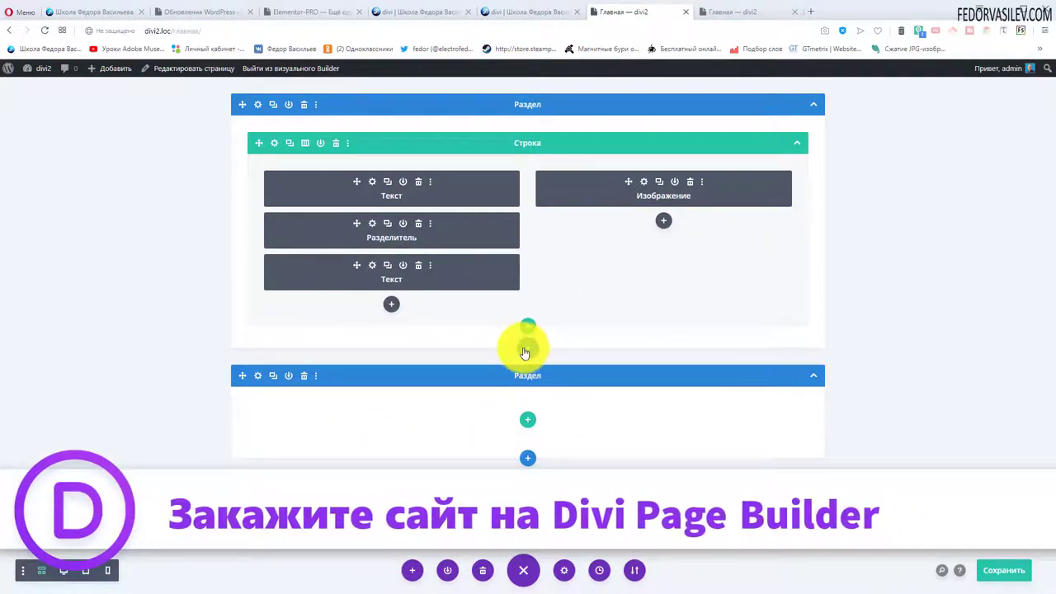
{"action": "left_click", "coordinate": [37, 571]}
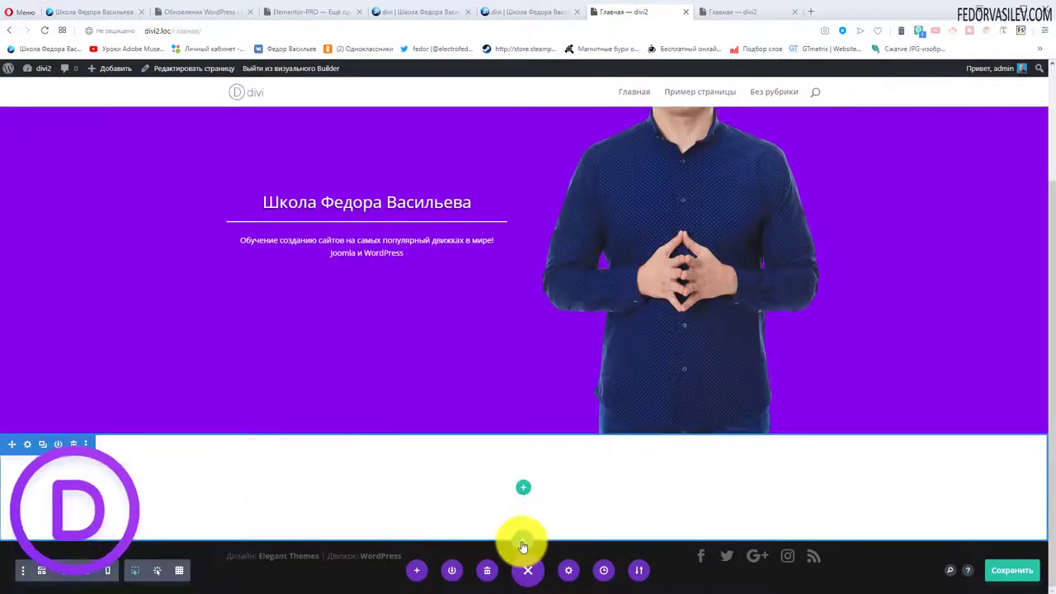
Step: Examine how the reference page's facts section is built from rows and modules in its wireframe view
{"action": "left_click", "coordinate": [523, 11]}
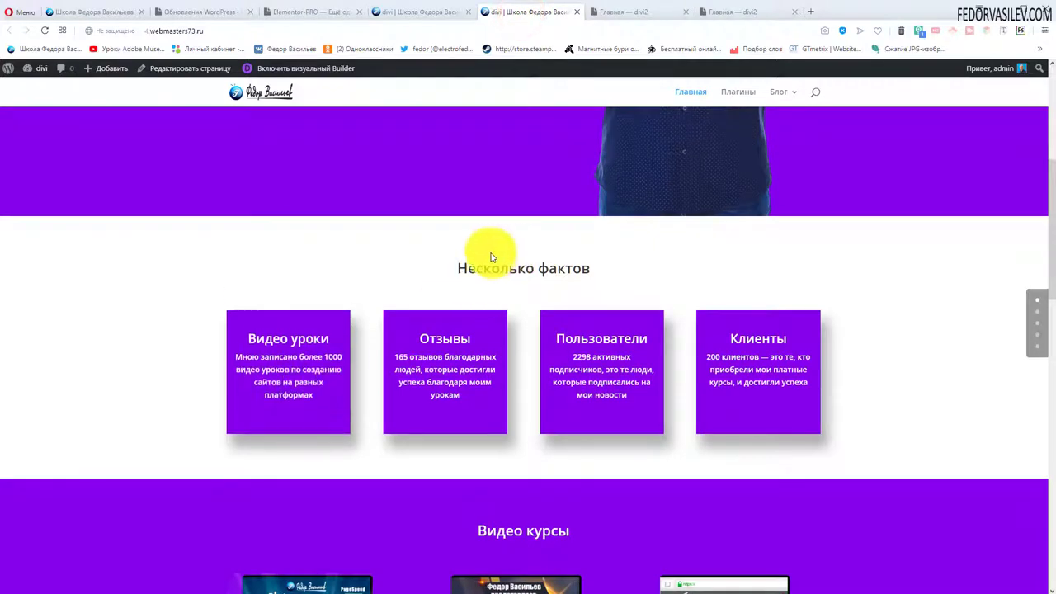
{"action": "key", "text": "ctrl+shift+Tab"}
{"action": "scroll", "coordinate": [471, 252], "scroll_direction": "down", "scroll_amount": 2}
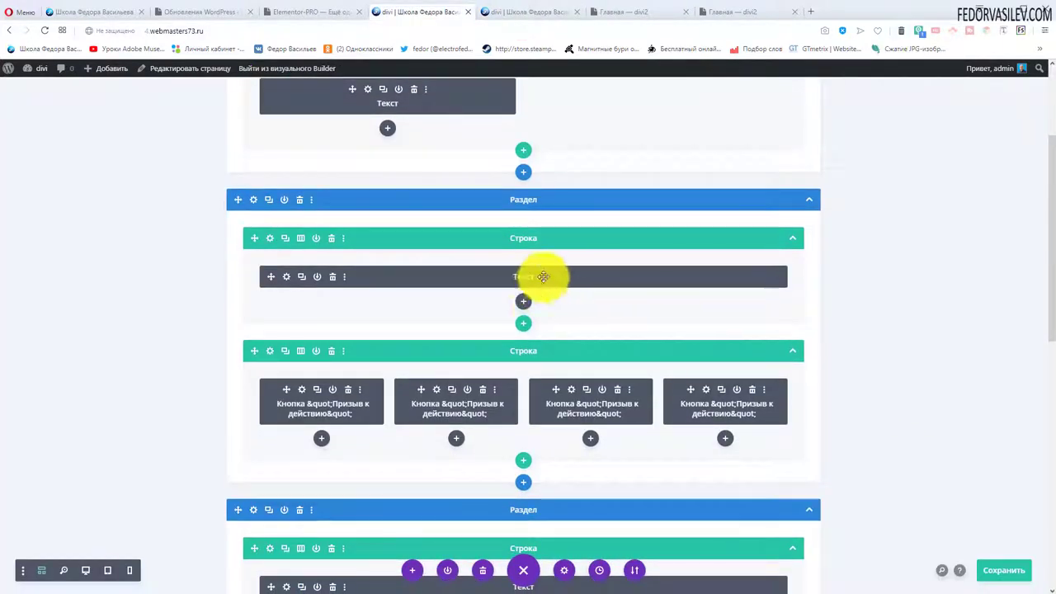
{"action": "scroll", "coordinate": [619, 267], "scroll_direction": "down", "scroll_amount": 1}
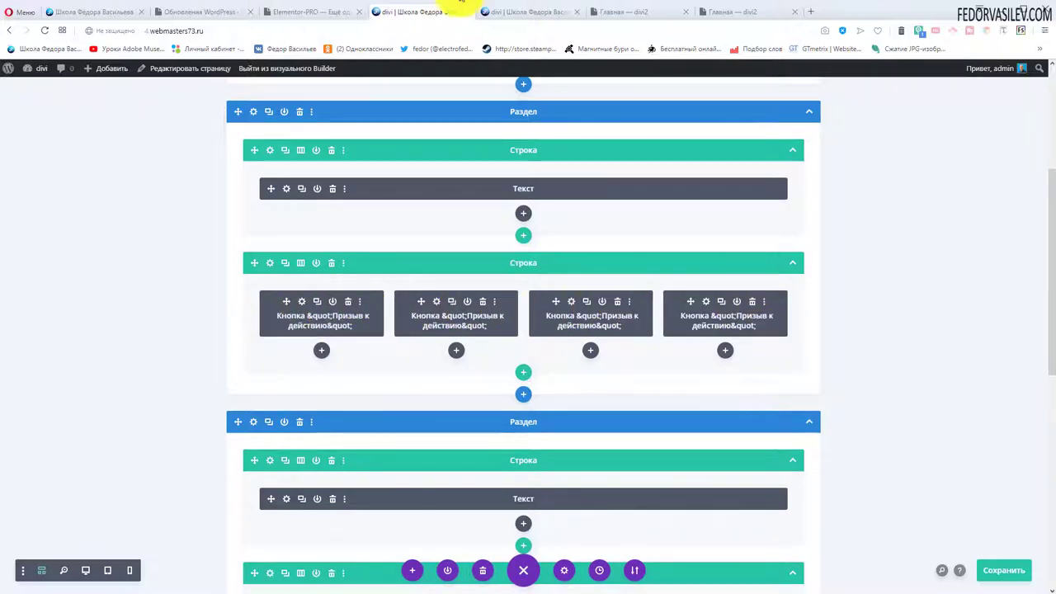
{"action": "key", "text": "ctrl+Tab"}
{"action": "key", "text": "ctrl+Tab"}
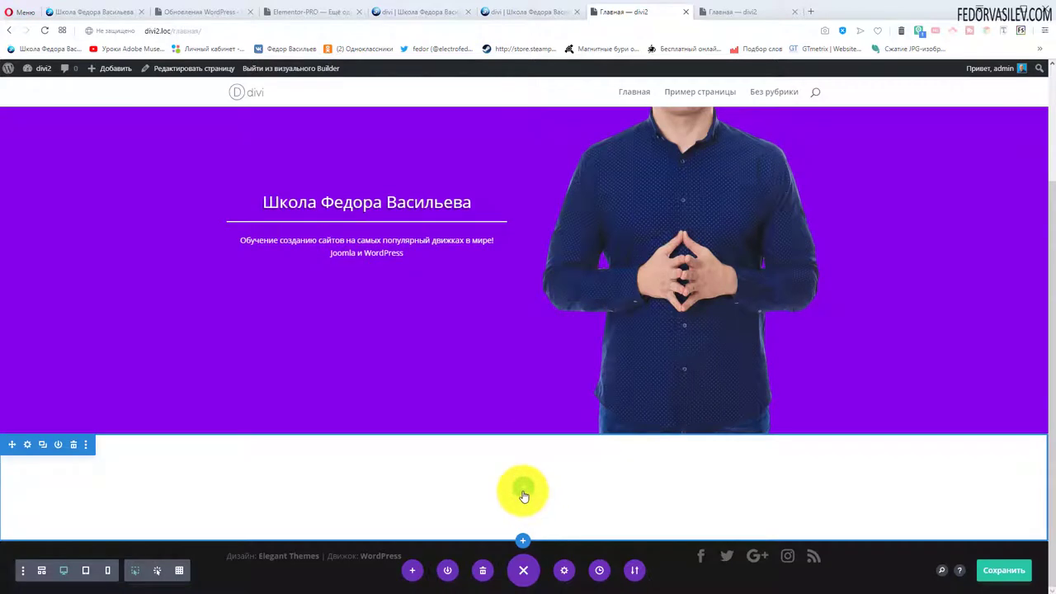
Step: In wireframe view, add a single-column row containing a Text module to the empty second section
{"action": "left_click", "coordinate": [38, 571]}
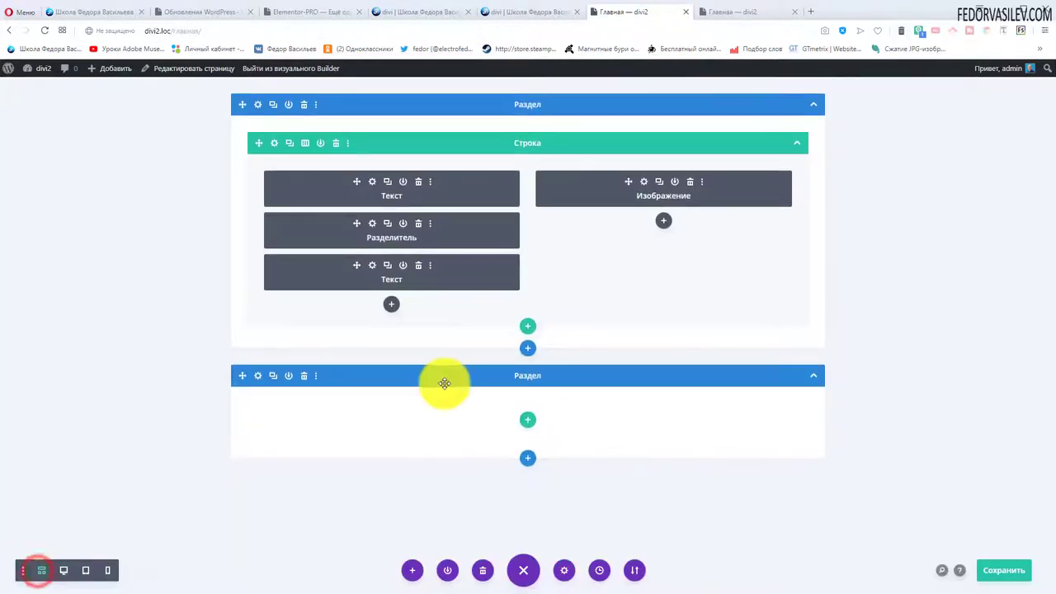
{"action": "left_click", "coordinate": [527, 427]}
{"action": "left_click", "coordinate": [460, 202]}
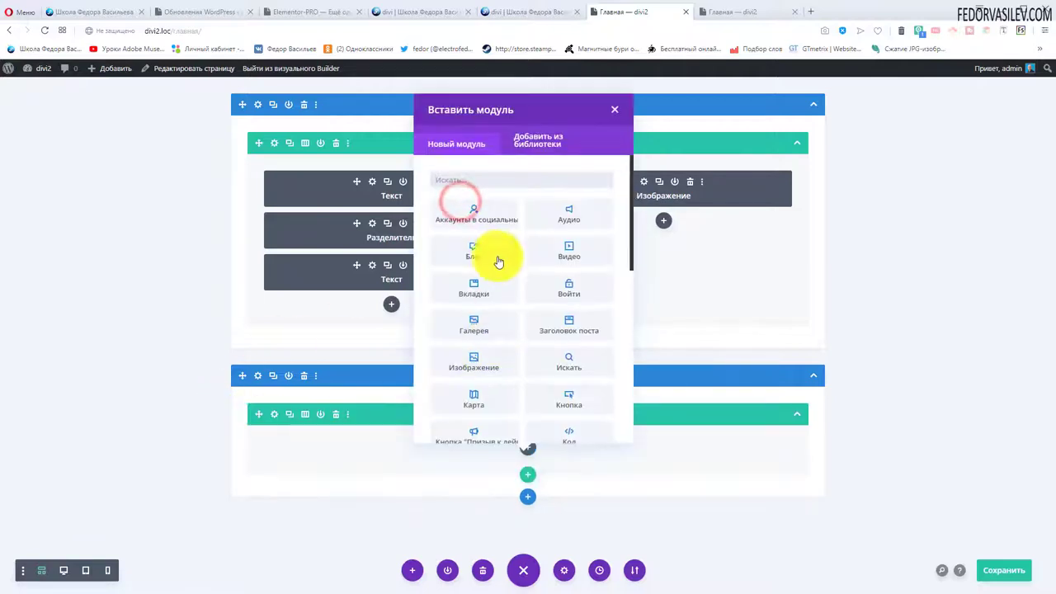
{"action": "scroll", "coordinate": [512, 256], "scroll_direction": "down", "scroll_amount": 5}
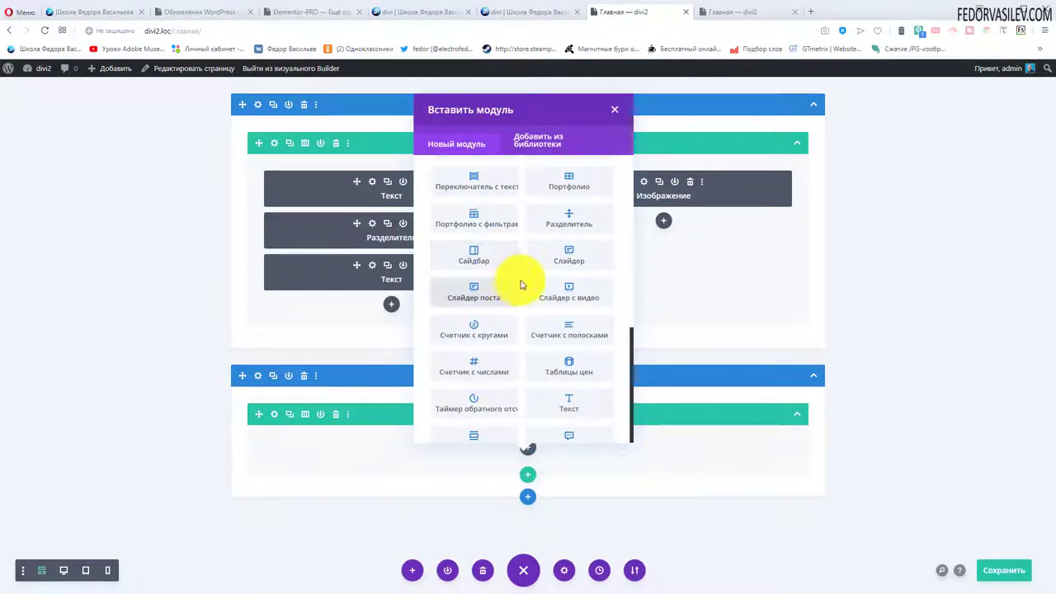
{"action": "left_click", "coordinate": [565, 404]}
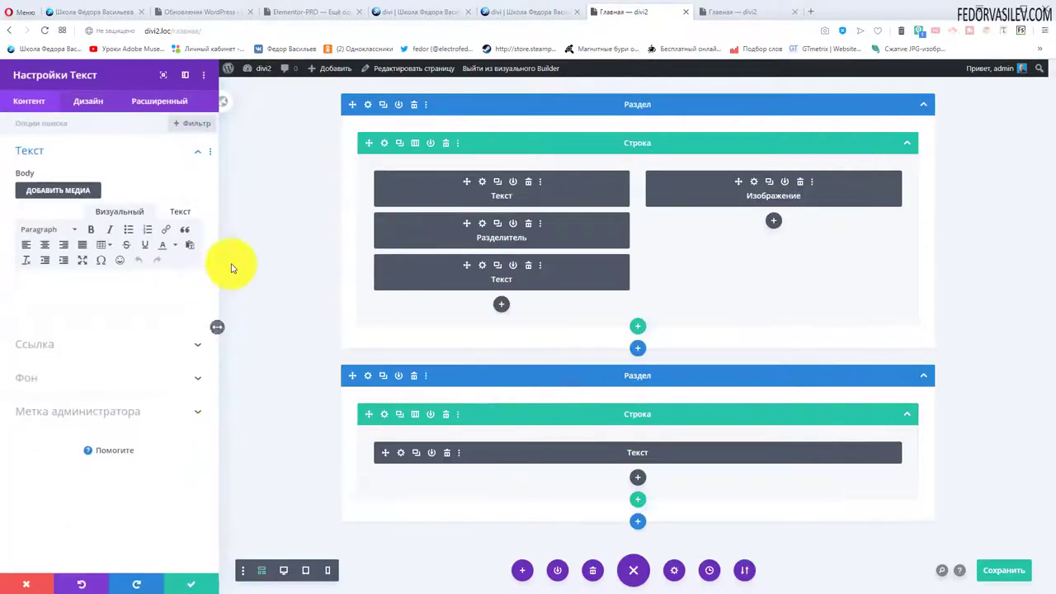
Step: Add a four-column row below the text row and insert a Text module in its first column
{"action": "left_click", "coordinate": [635, 498]}
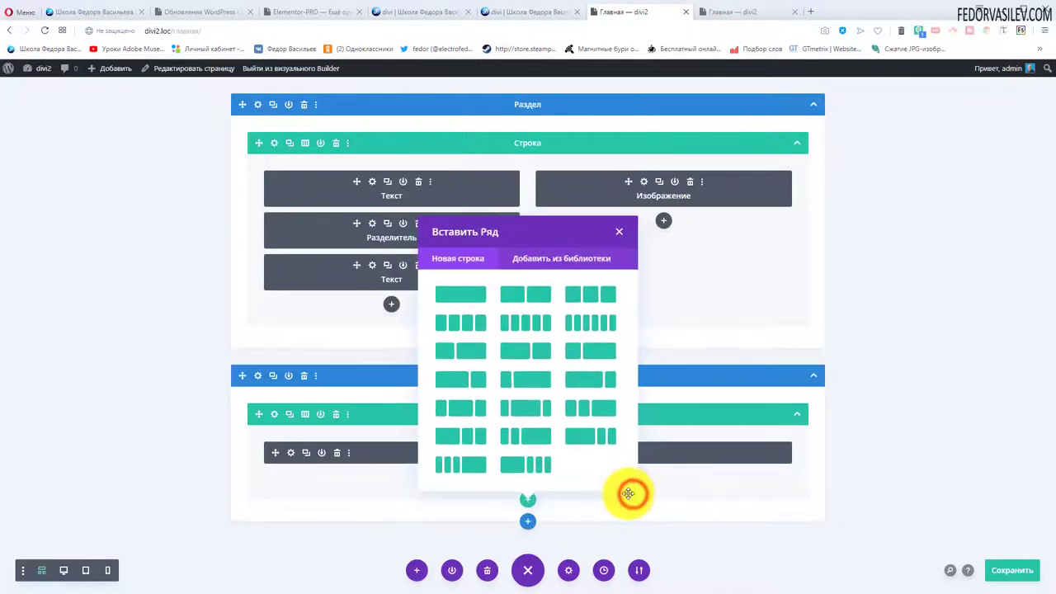
{"action": "left_click", "coordinate": [457, 325]}
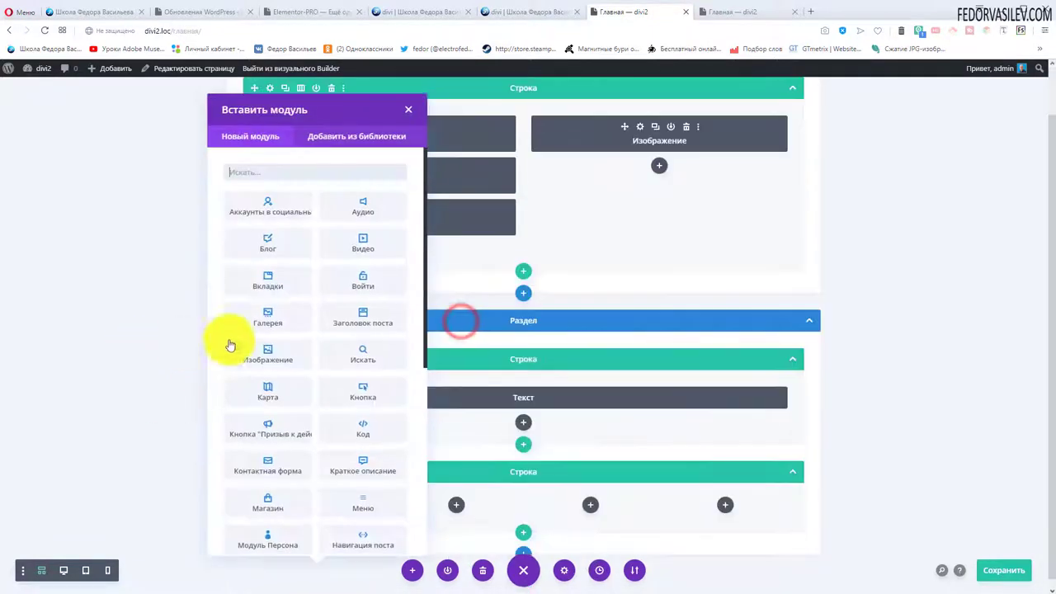
{"action": "scroll", "coordinate": [272, 396], "scroll_direction": "down", "scroll_amount": 4}
{"action": "scroll", "coordinate": [266, 388], "scroll_direction": "up", "scroll_amount": 4}
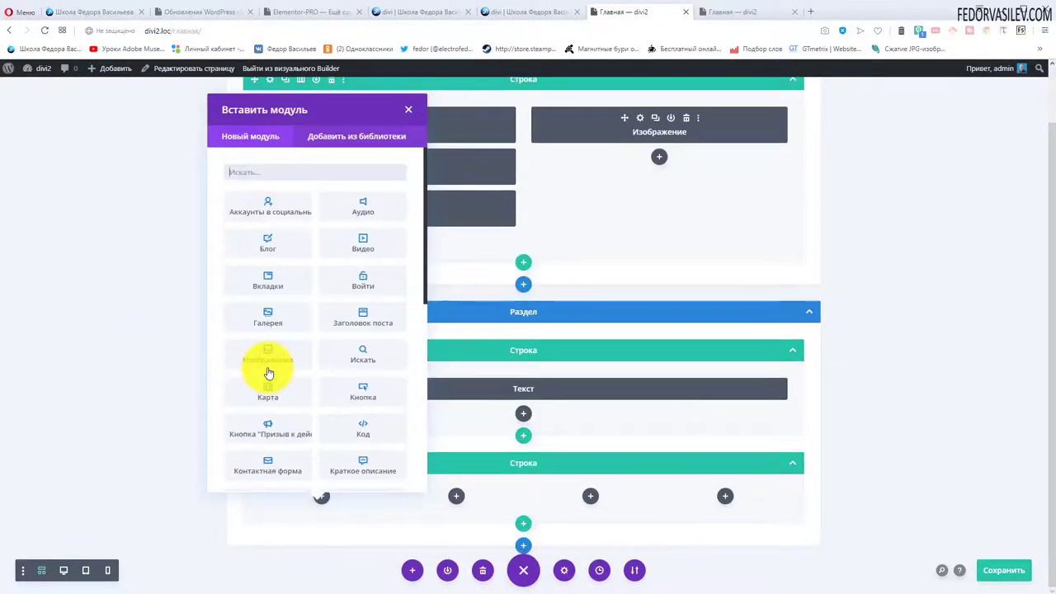
{"action": "scroll", "coordinate": [334, 280], "scroll_direction": "down", "scroll_amount": 4}
{"action": "scroll", "coordinate": [333, 317], "scroll_direction": "down", "scroll_amount": 6}
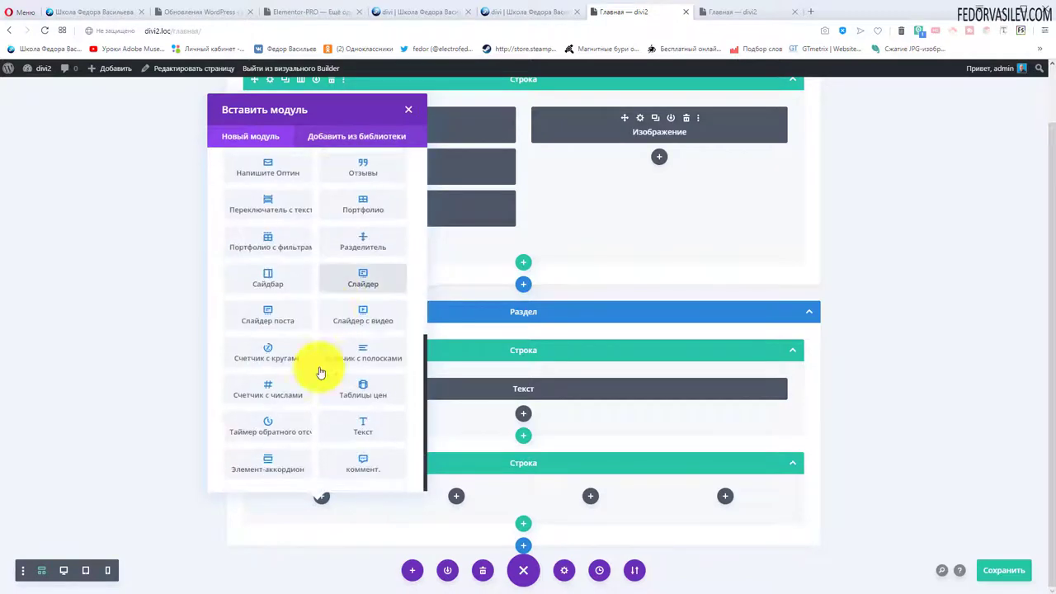
{"action": "left_click", "coordinate": [368, 424]}
Step: Paste the heading "<h2>Несколько фактов</h2>" as HTML into the body of the upper row's text module
{"action": "left_click_drag", "start_coordinate": [377, 396], "coordinate": [519, 420]}
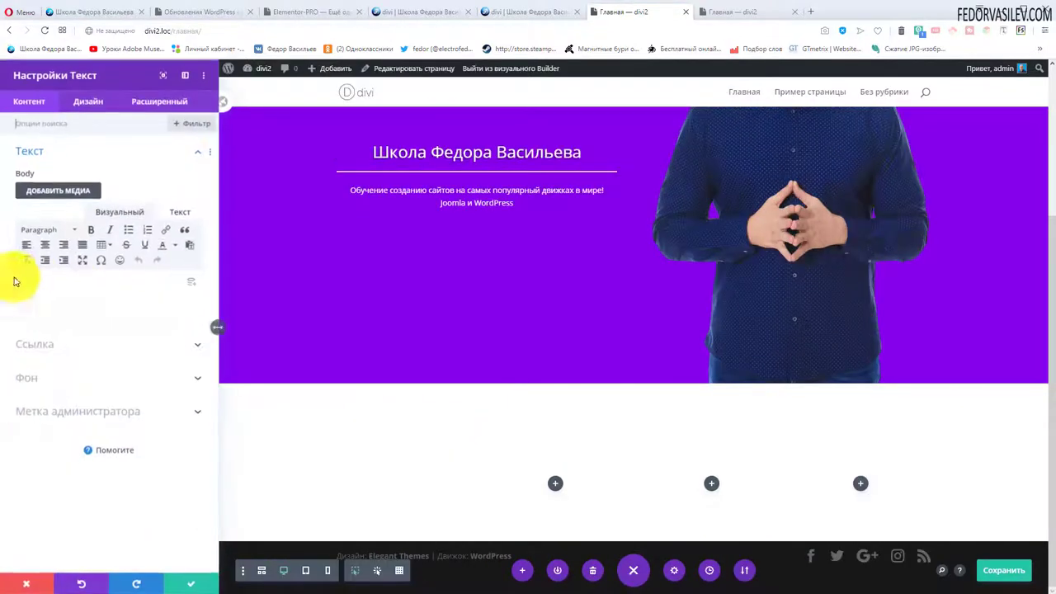
{"action": "left_click", "coordinate": [175, 213]}
{"action": "right_click", "coordinate": [113, 264]}
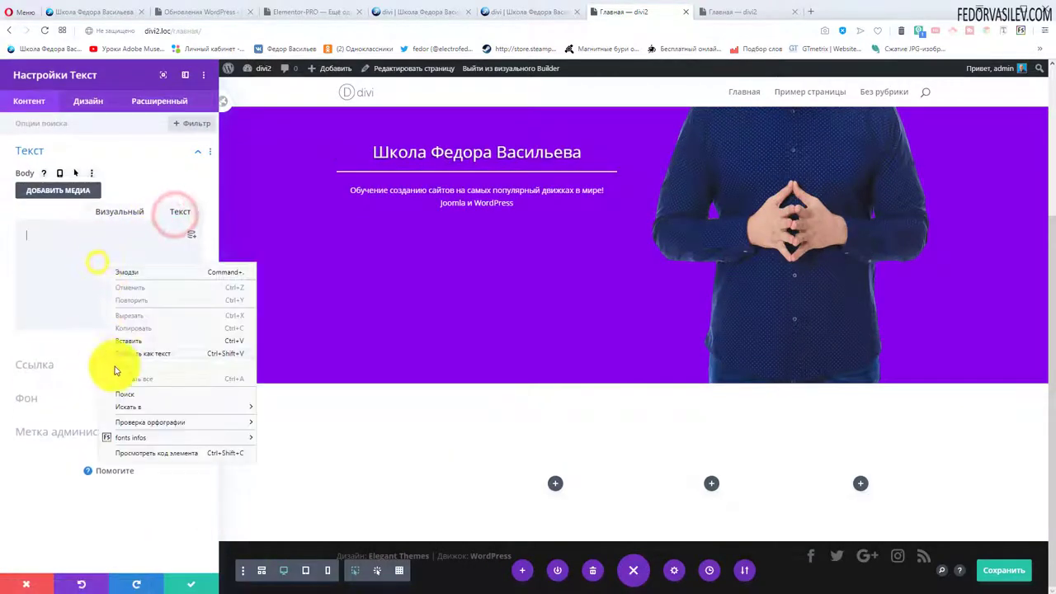
{"action": "left_click", "coordinate": [157, 338]}
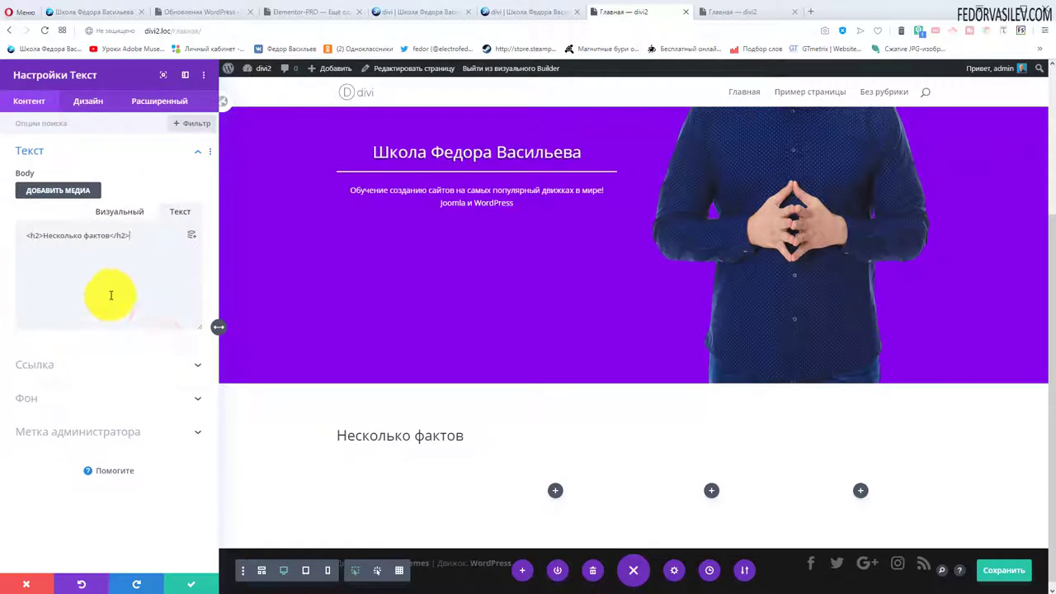
Step: Centre-align the "Несколько фактов" heading and discard the edits made in the text module's settings
{"action": "left_click", "coordinate": [89, 108]}
{"action": "left_click", "coordinate": [91, 104]}
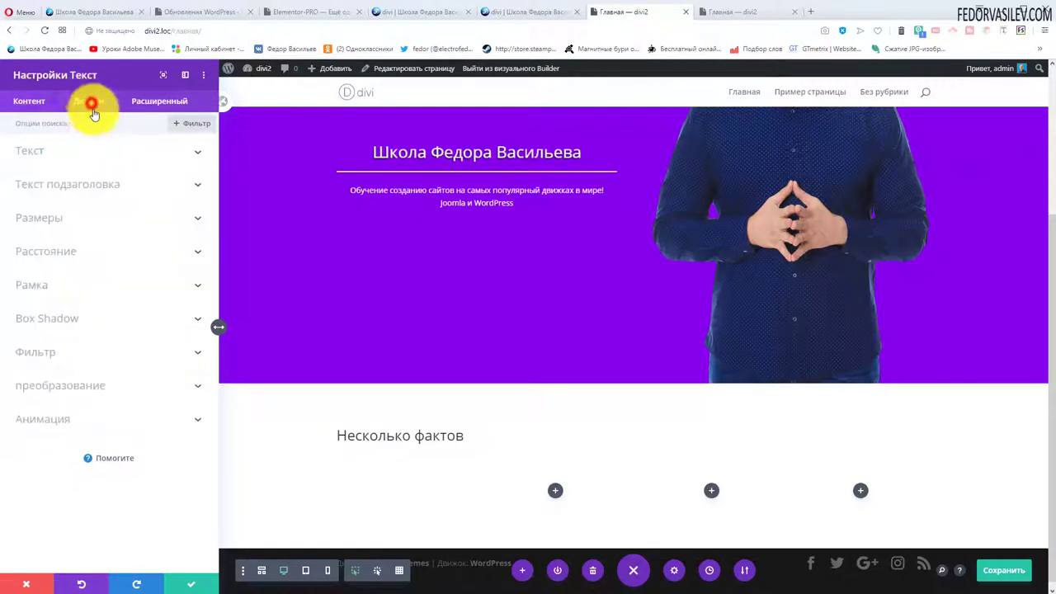
{"action": "left_click", "coordinate": [38, 152]}
{"action": "left_click", "coordinate": [86, 226]}
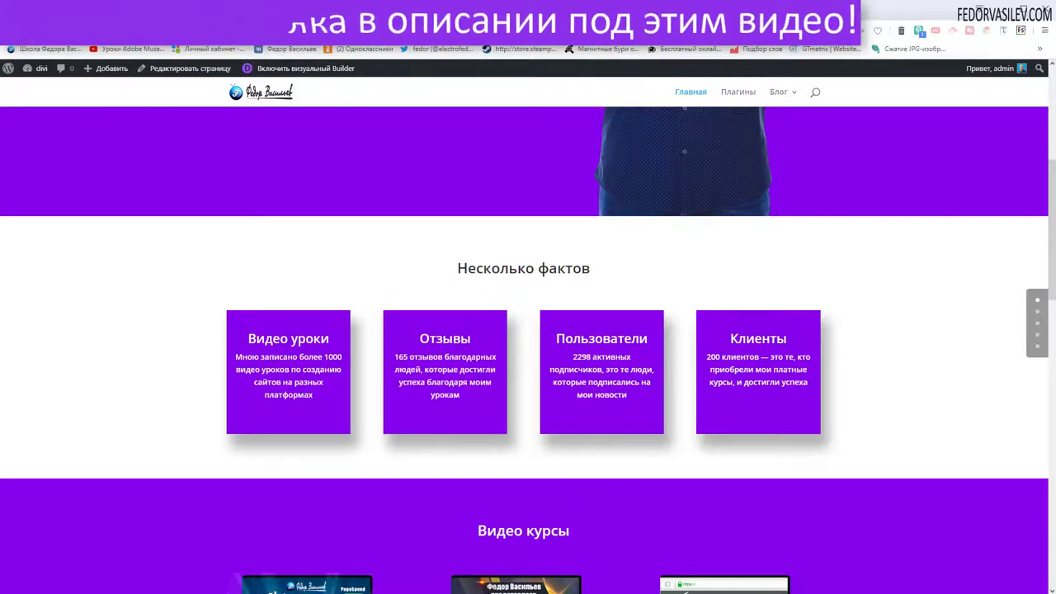
{"action": "left_click", "coordinate": [615, 12]}
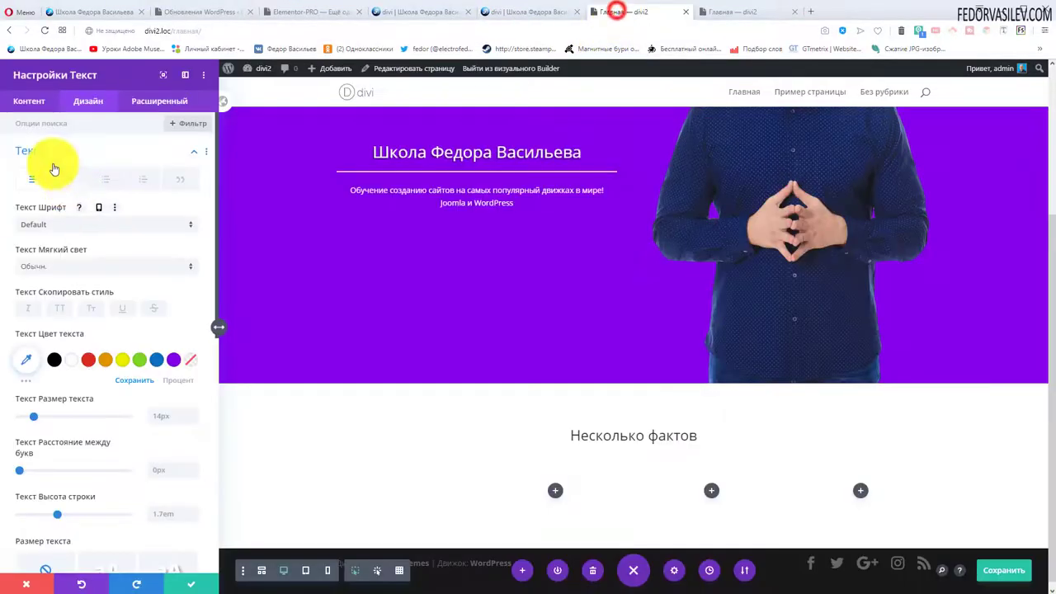
{"action": "left_click", "coordinate": [29, 103]}
{"action": "left_click", "coordinate": [41, 584]}
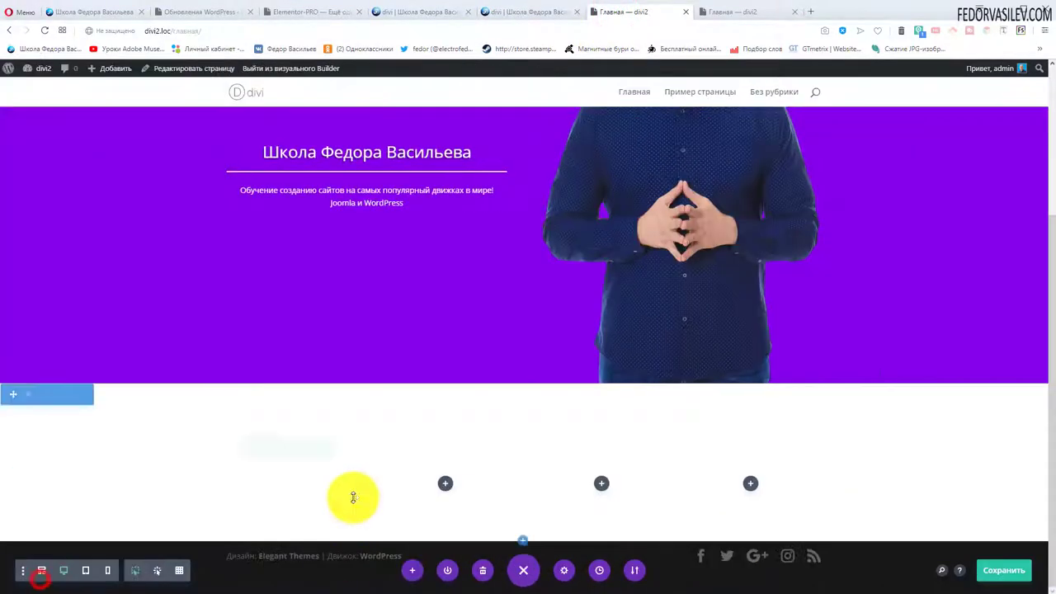
Step: Paste "Мною записано более 1000 видео уроков по созданию сайтов на разных платформах" into the first column's text module
{"action": "mouse_move", "coordinate": [291, 495]}
{"action": "left_mouse_down"}
{"action": "mouse_move", "coordinate": [290, 464]}
{"action": "mouse_move", "coordinate": [291, 490]}
{"action": "left_mouse_up"}
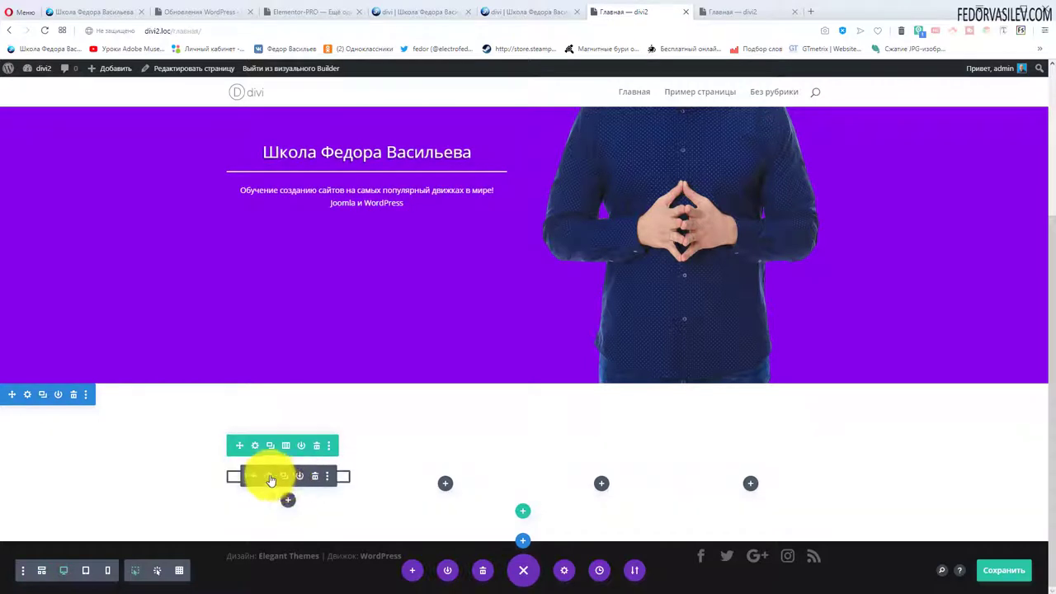
{"action": "left_click", "coordinate": [270, 478]}
{"action": "right_click", "coordinate": [101, 235]}
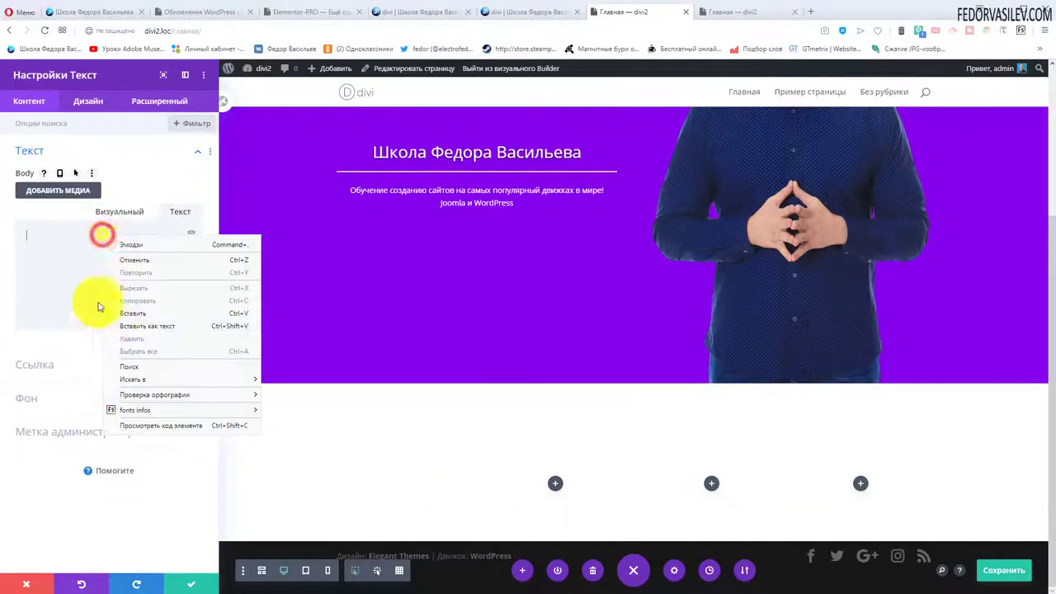
{"action": "left_click", "coordinate": [124, 313]}
{"action": "left_click", "coordinate": [116, 212]}
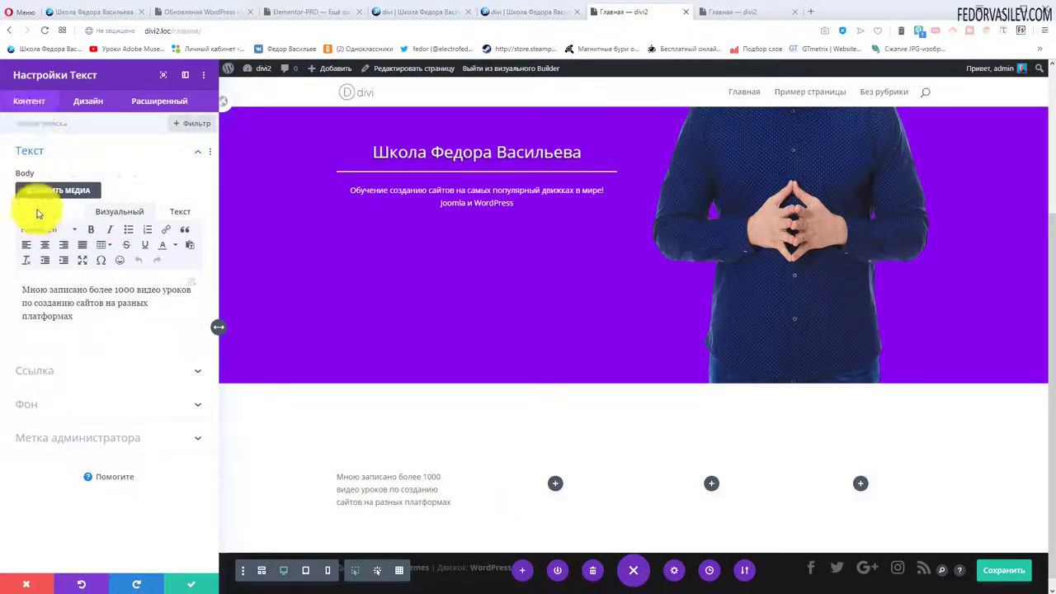
Step: Give the first column's text module a purple background colour and white text
{"action": "left_click", "coordinate": [28, 151]}
{"action": "left_click", "coordinate": [30, 221]}
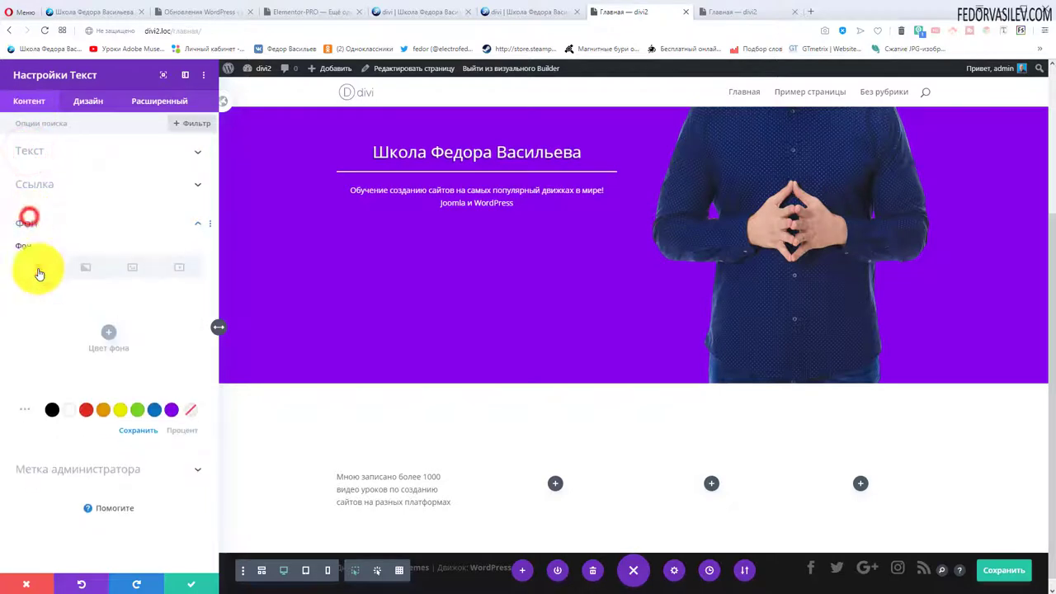
{"action": "left_click", "coordinate": [170, 409]}
{"action": "mouse_move", "coordinate": [83, 357]}
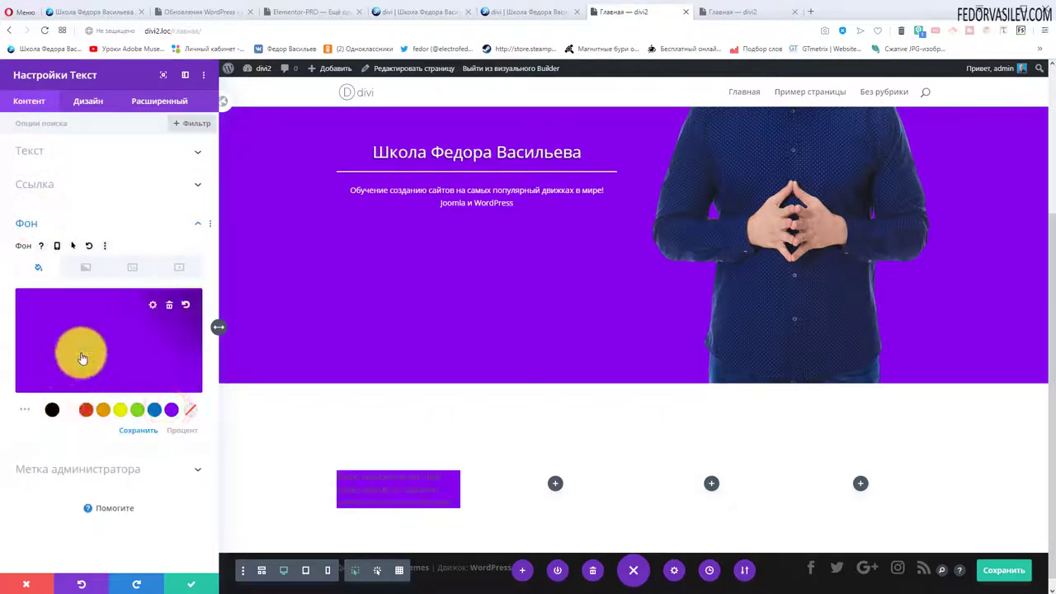
{"action": "left_click", "coordinate": [73, 103]}
{"action": "left_click", "coordinate": [47, 153]}
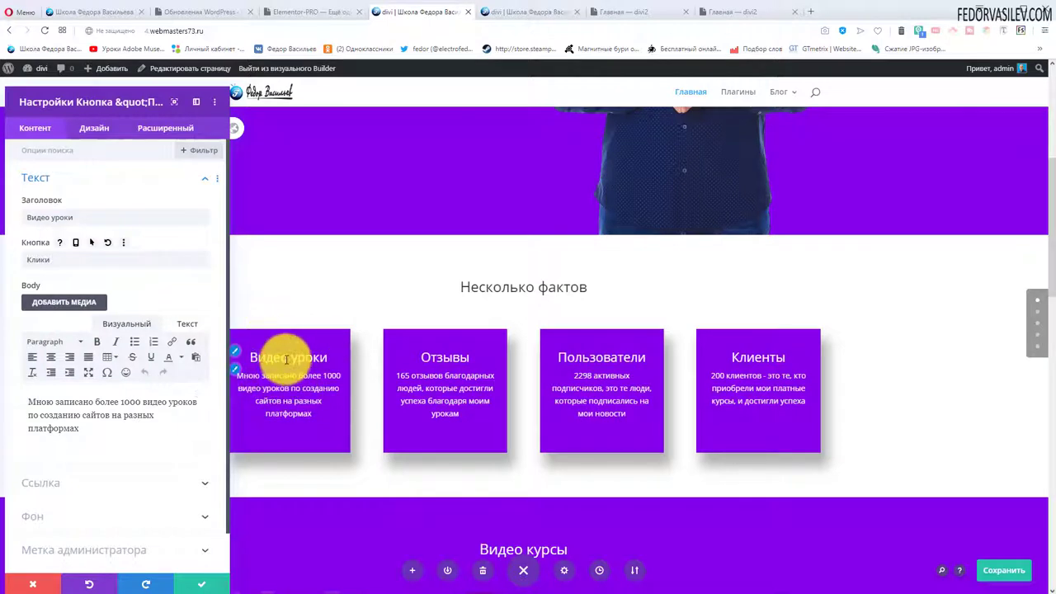
Step: Copy the title "Видео уроки" from the reference card and add a call-to-action module to the first column
{"action": "triple_click", "coordinate": [74, 217]}
{"action": "key", "text": "ctrl+c"}
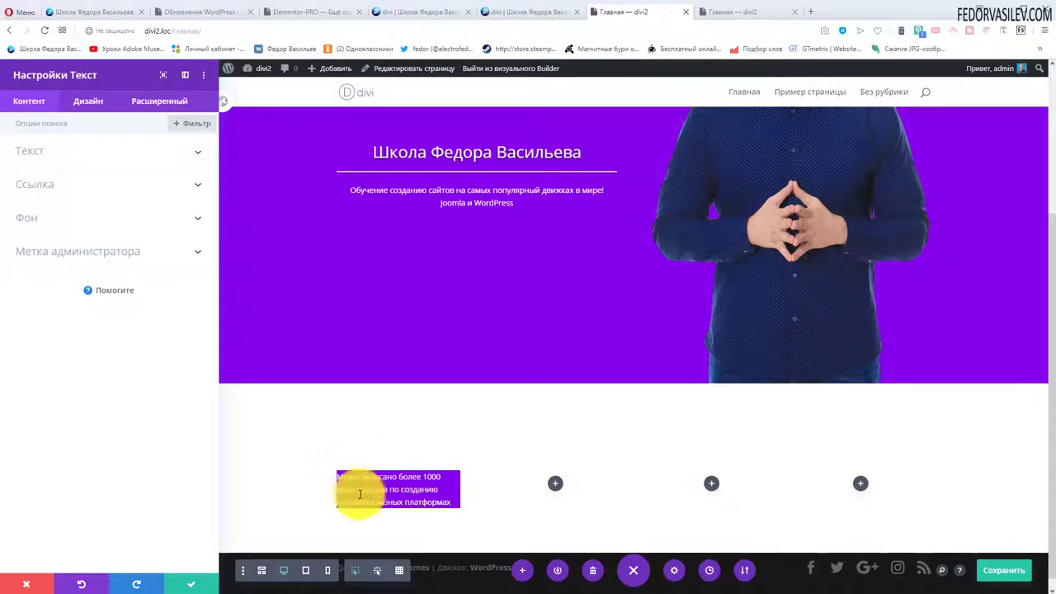
{"action": "left_click", "coordinate": [24, 586]}
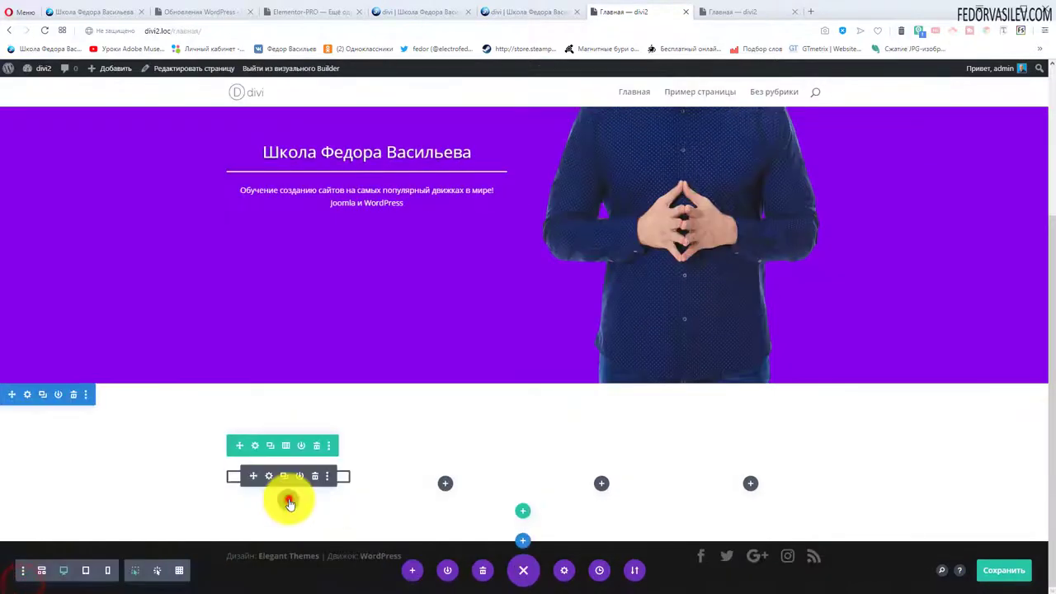
{"action": "left_click", "coordinate": [288, 499]}
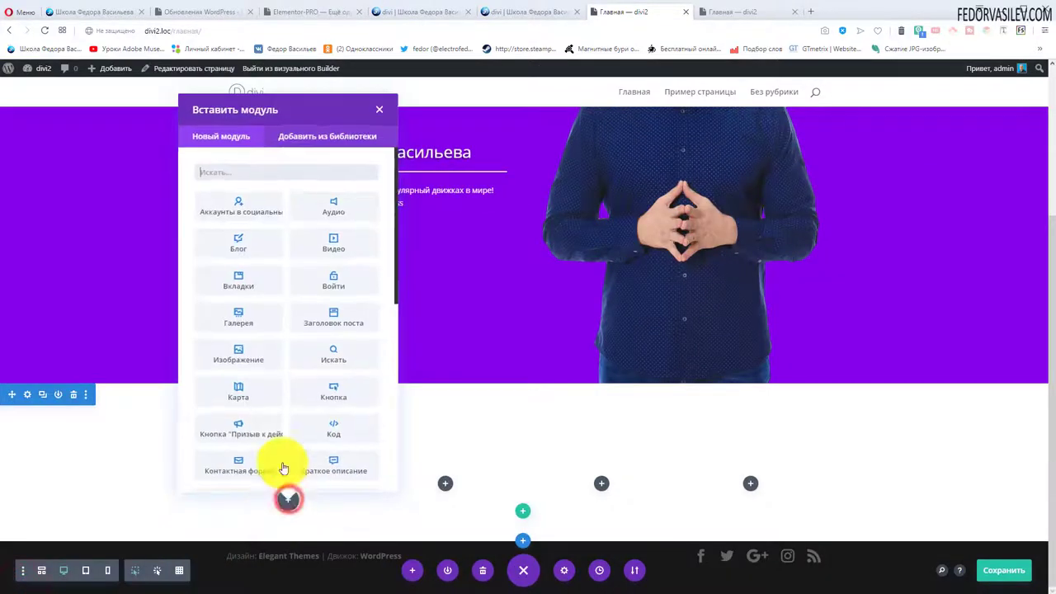
{"action": "left_click", "coordinate": [241, 431]}
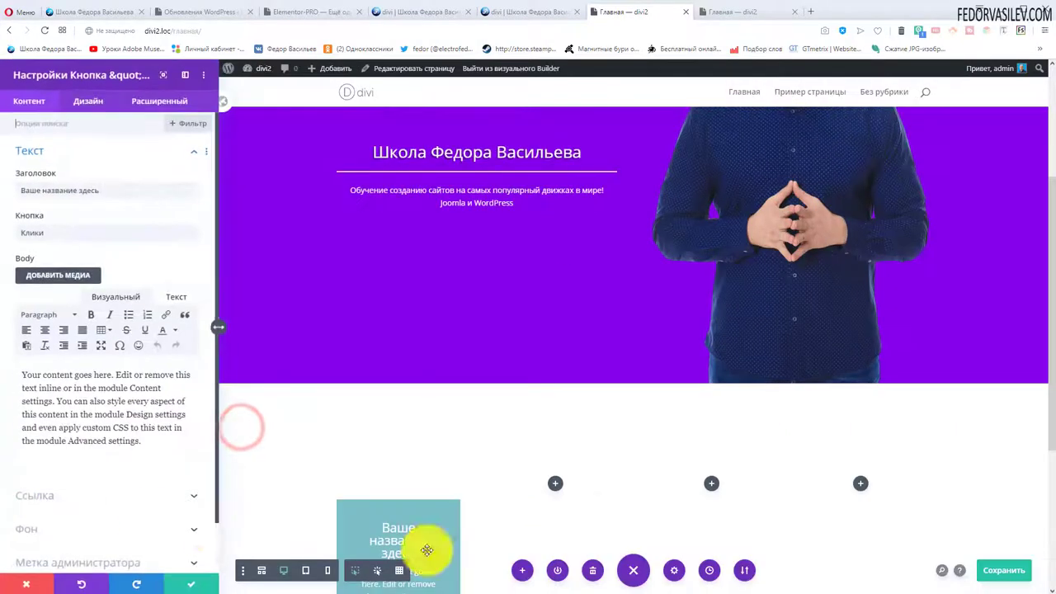
{"action": "scroll", "coordinate": [429, 494], "scroll_direction": "down", "scroll_amount": 3}
{"action": "scroll", "coordinate": [346, 354], "scroll_direction": "up", "scroll_amount": 2}
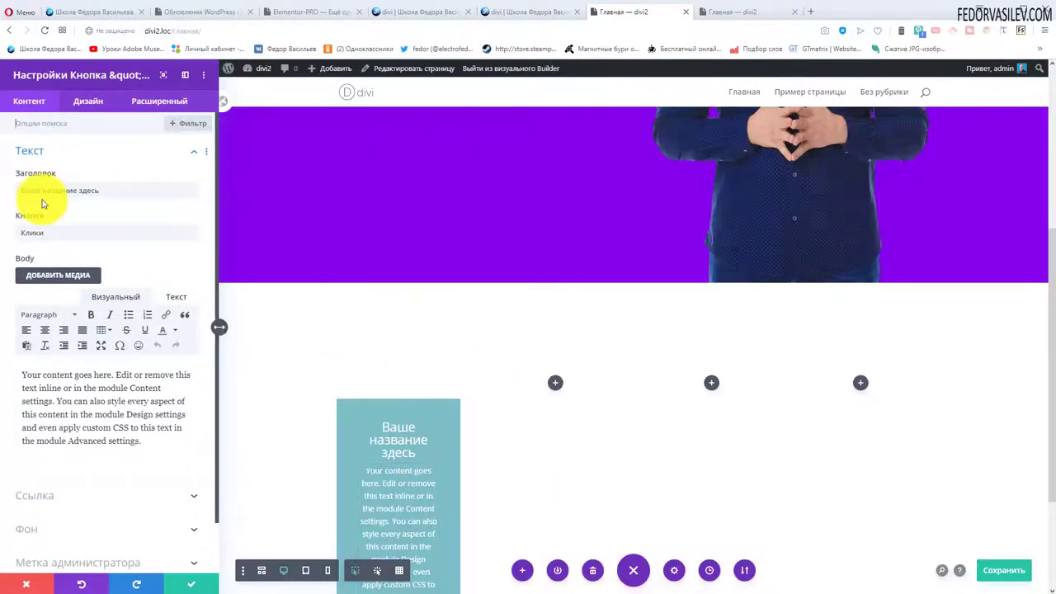
Step: Set the module's title to "Видео уроки" and its body to "Мною записано более 1000 видео уроков по созданию сайтов на разных платформах"
{"action": "right_click", "coordinate": [26, 192]}
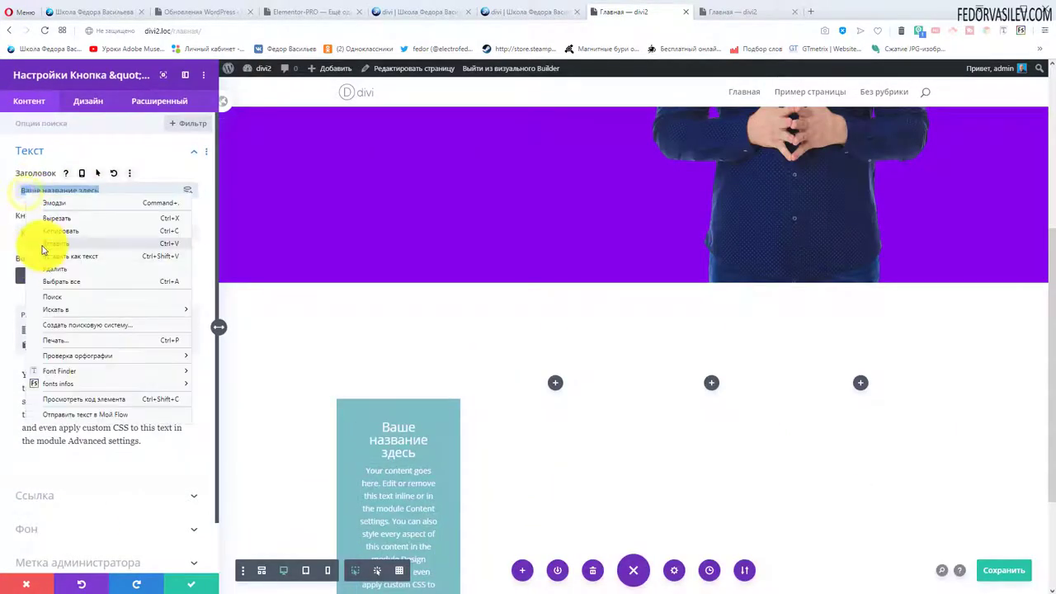
{"action": "left_click", "coordinate": [42, 248]}
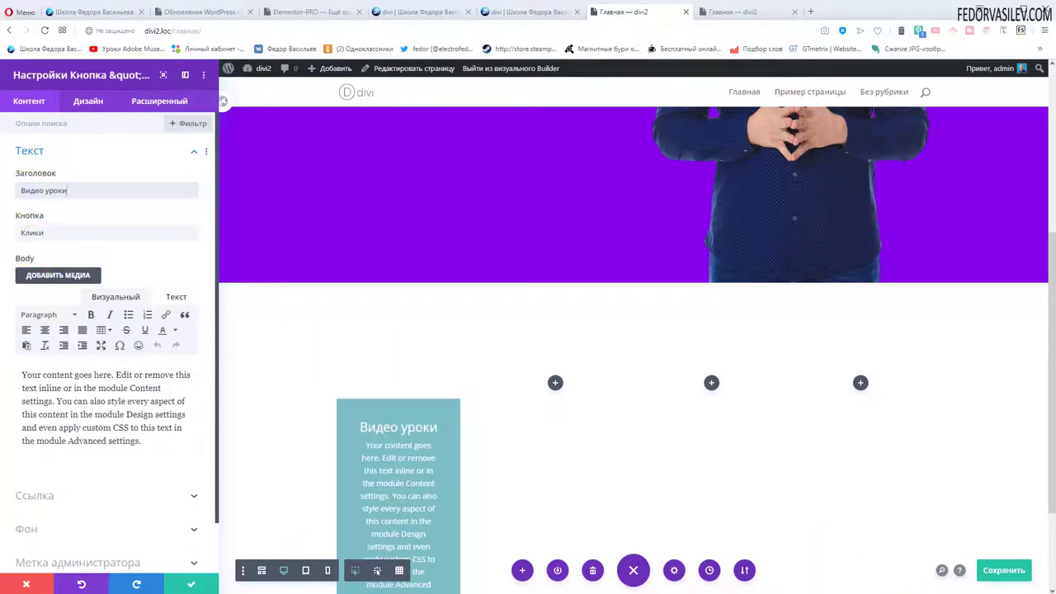
{"action": "left_click_drag", "start_coordinate": [147, 443], "coordinate": [4, 355]}
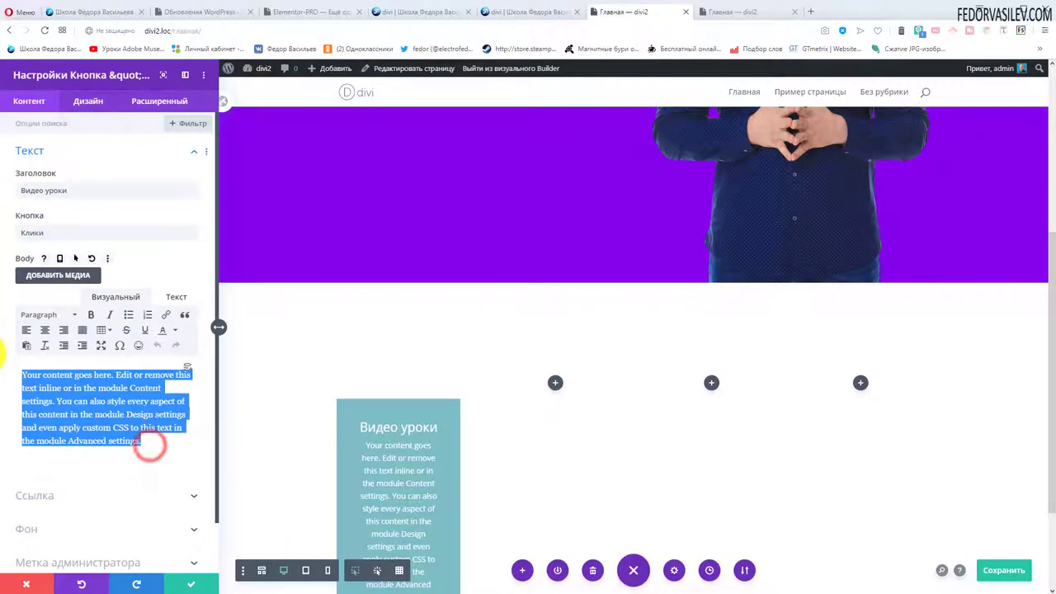
{"action": "key", "text": "Delete"}
{"action": "type", "text": "Мною записано более 1000 видео уроков по созданию сайтов на разных платформах"}
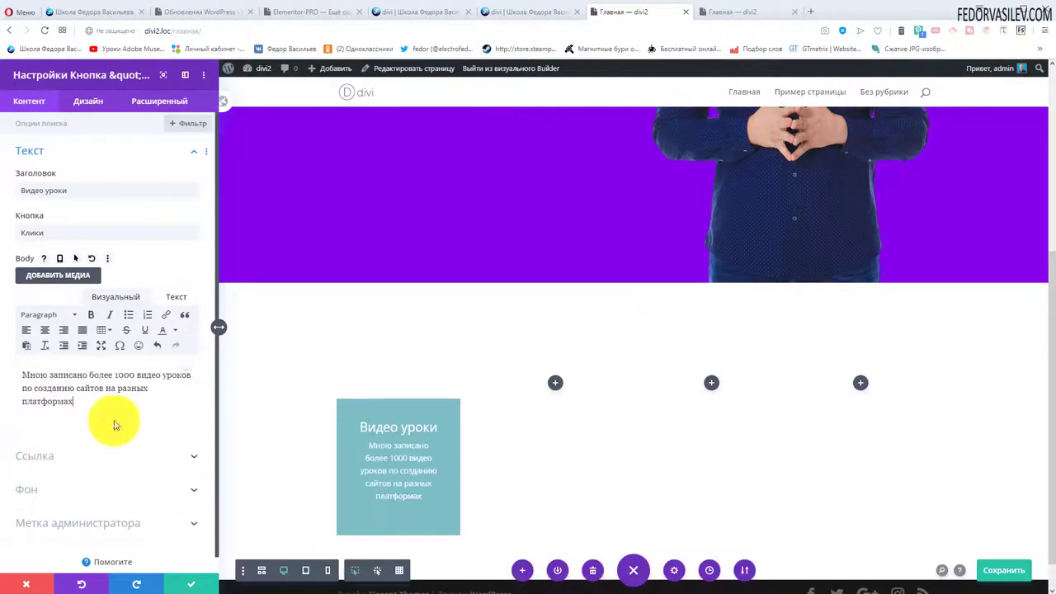
Step: Give the "Видео уроки" card a purple background and set its left and right inner padding to 15px
{"action": "scroll", "coordinate": [405, 427], "scroll_direction": "down", "scroll_amount": 1}
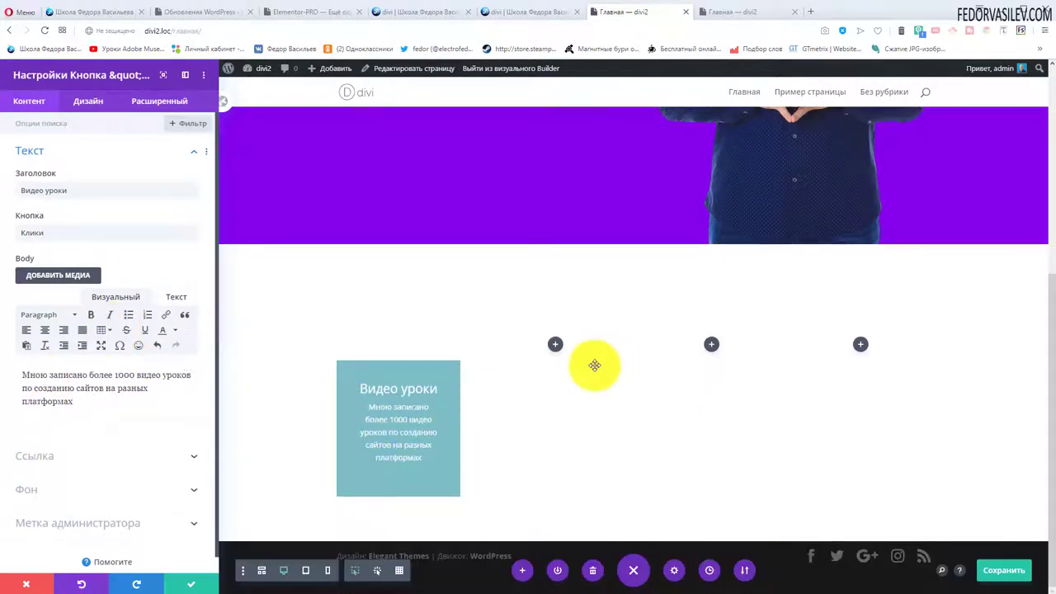
{"action": "left_click", "coordinate": [42, 487]}
{"action": "left_click", "coordinate": [170, 407]}
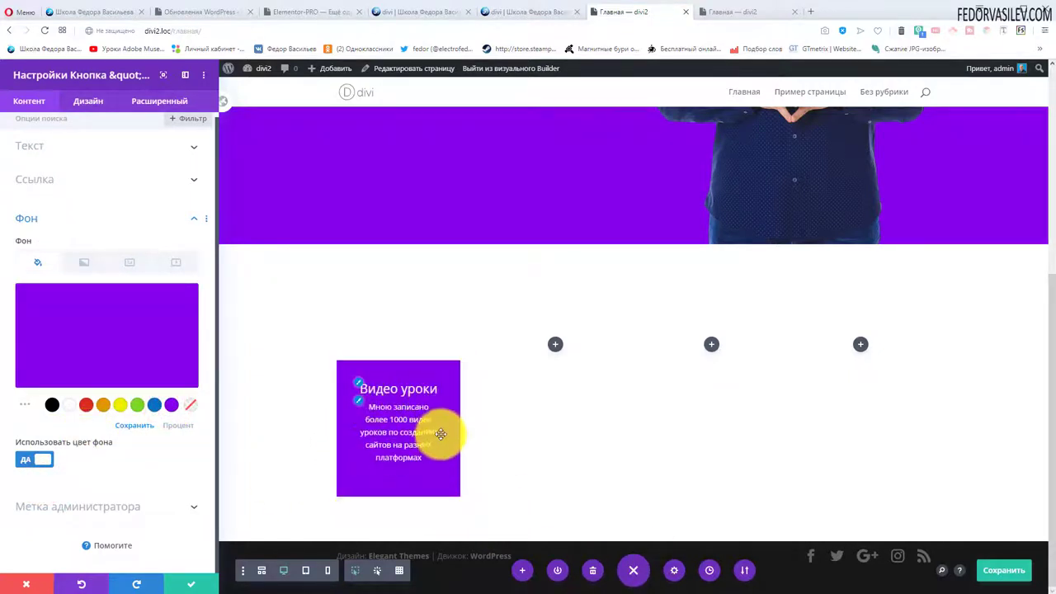
{"action": "left_click", "coordinate": [90, 107]}
{"action": "left_click", "coordinate": [52, 318]}
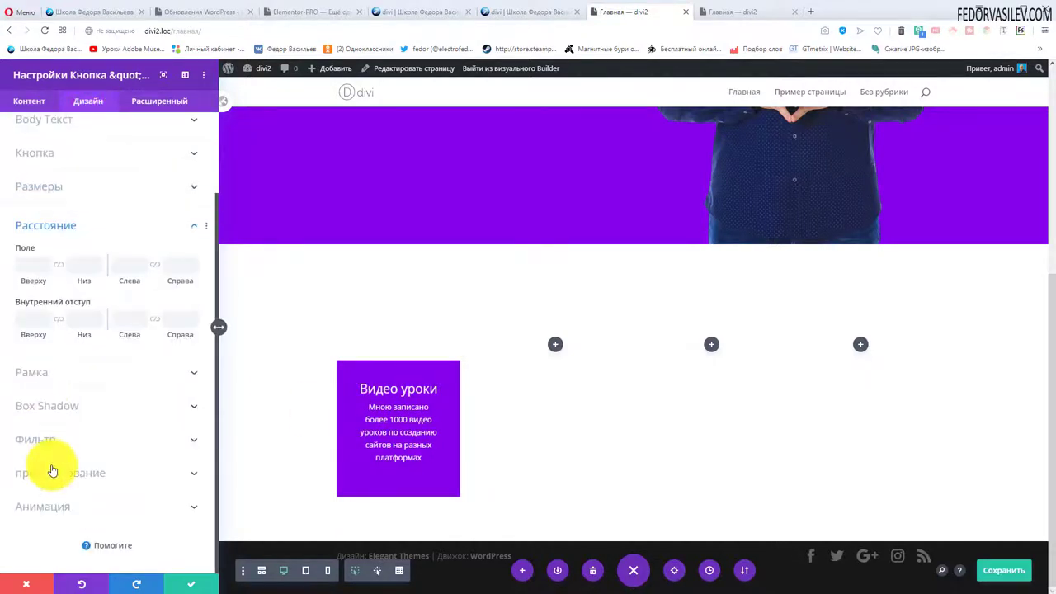
{"action": "left_click", "coordinate": [128, 319]}
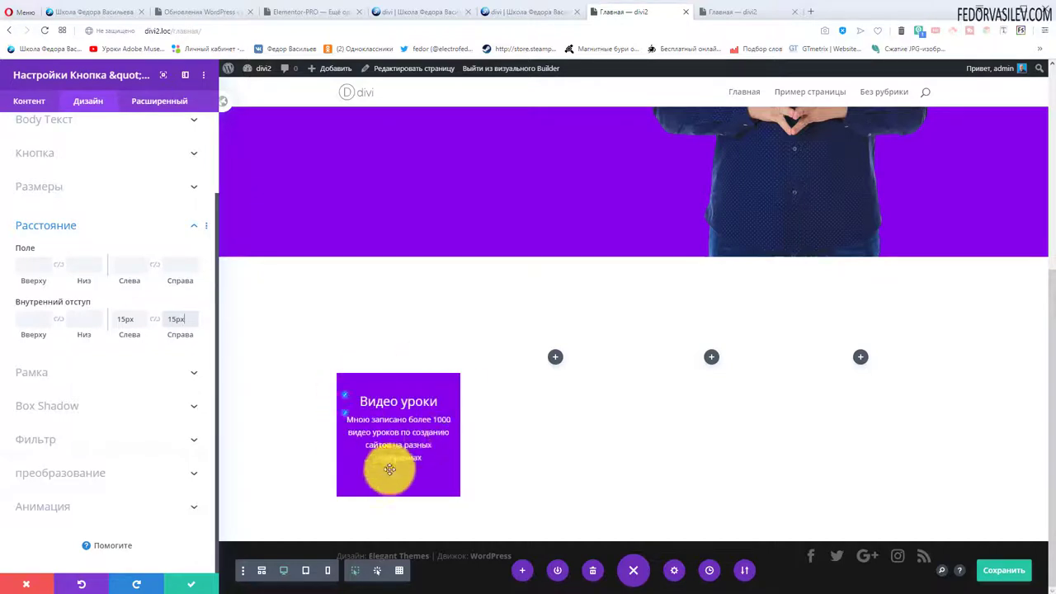
Step: Apply the box shadow preset that falls below and to the right of the "Видео уроки" card, with 6px offsets
{"action": "key", "text": "ctrl+shift+Tab"}
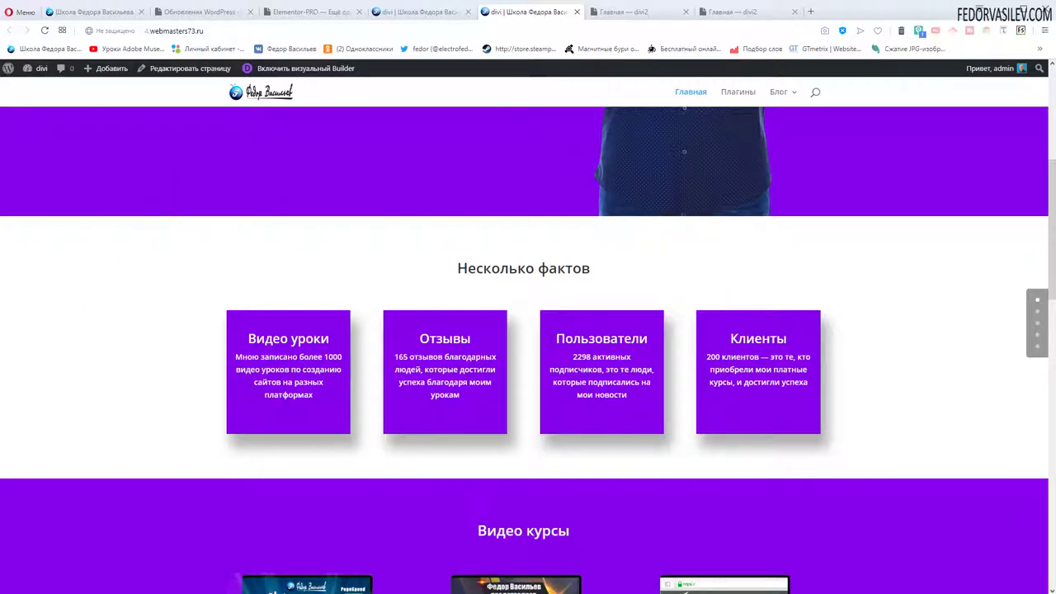
{"action": "key", "text": "ctrl+Tab"}
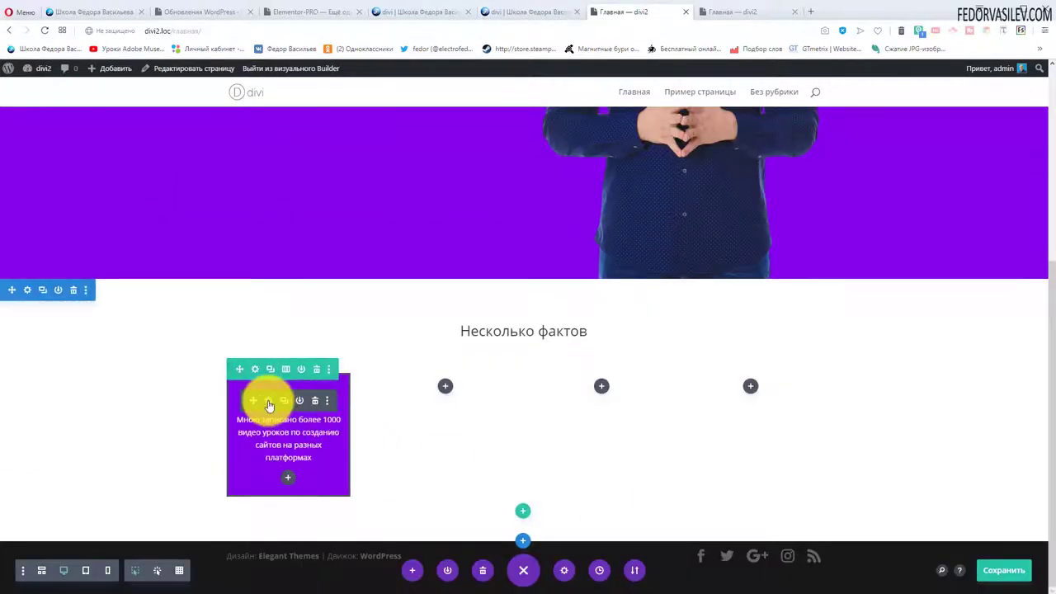
{"action": "left_click", "coordinate": [268, 404]}
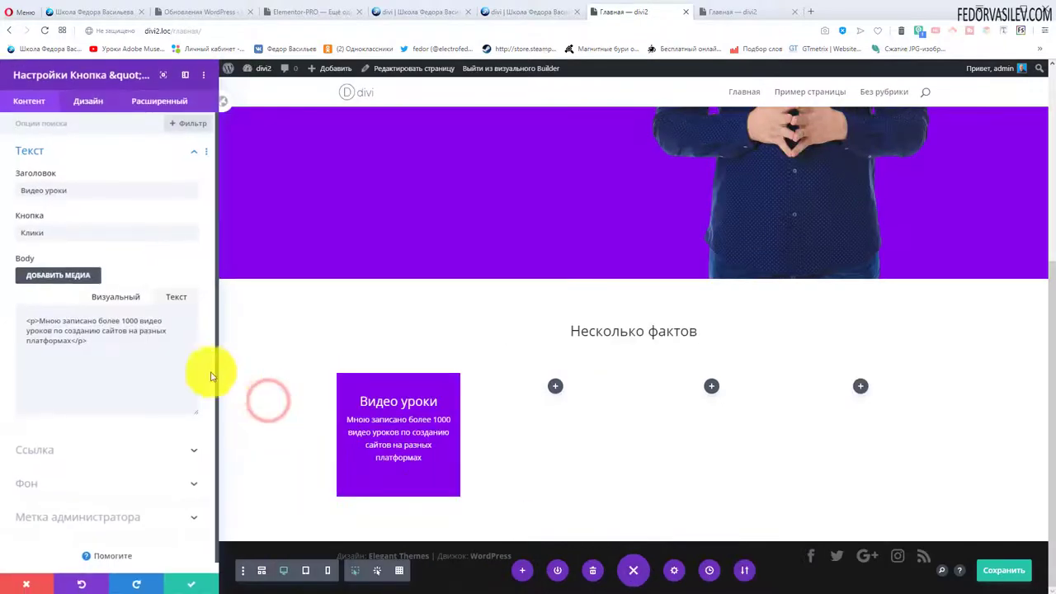
{"action": "left_click", "coordinate": [94, 110]}
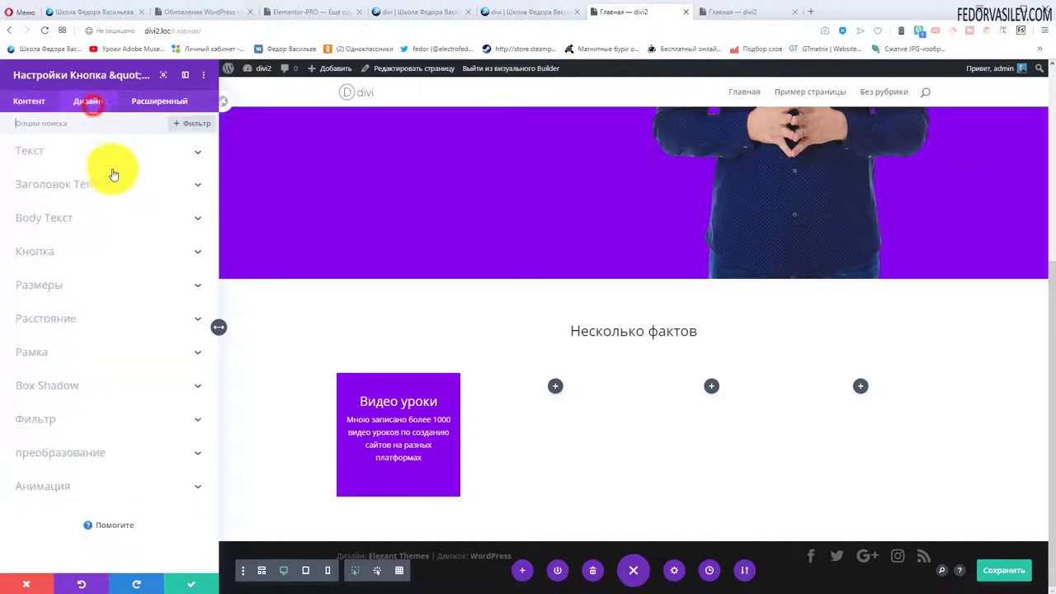
{"action": "left_click", "coordinate": [78, 382]}
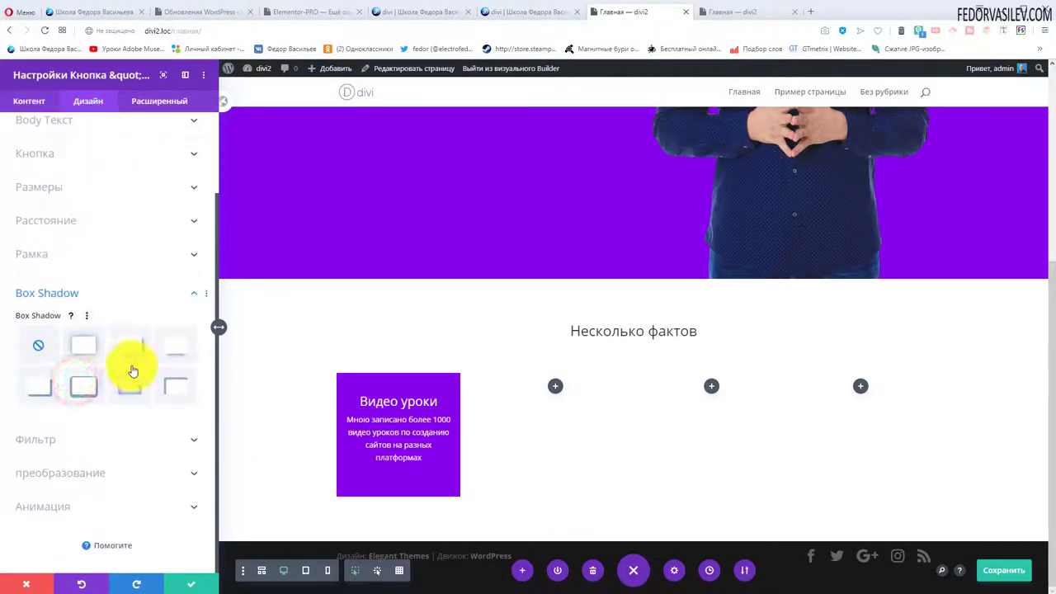
{"action": "left_click", "coordinate": [138, 353]}
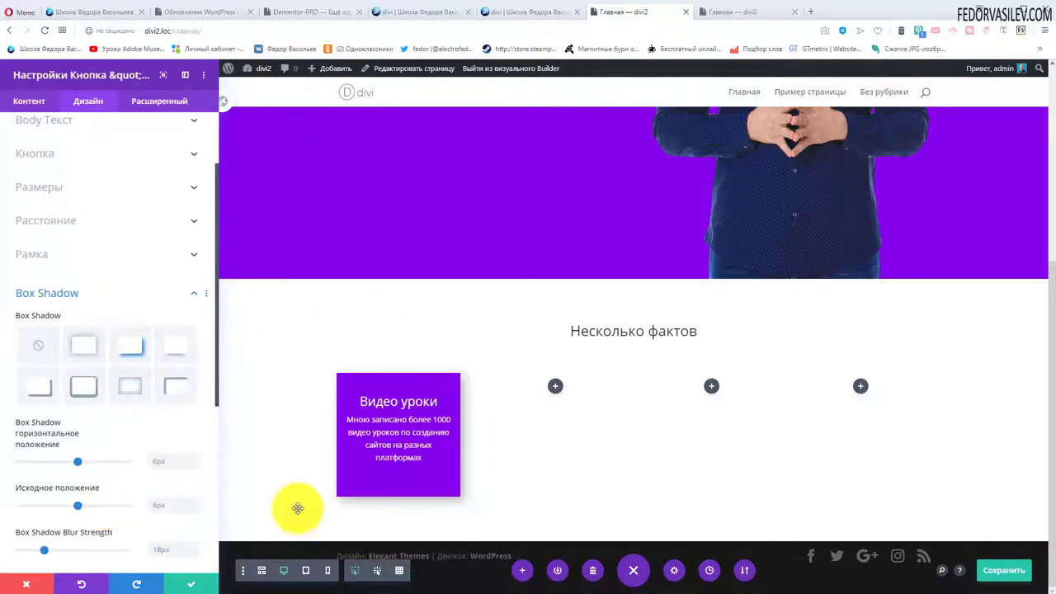
Step: Check the reference cards' appearance and apply the centred zoom animation (Уменьшить) to the "Видео уроки" card
{"action": "key", "text": "ctrl+Tab"}
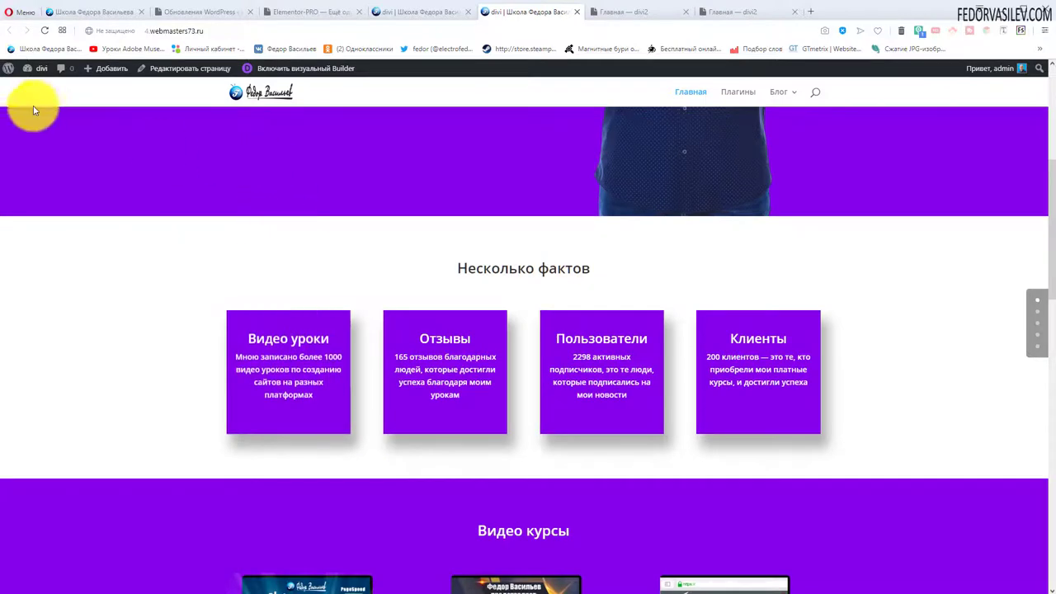
{"action": "left_click", "coordinate": [45, 29]}
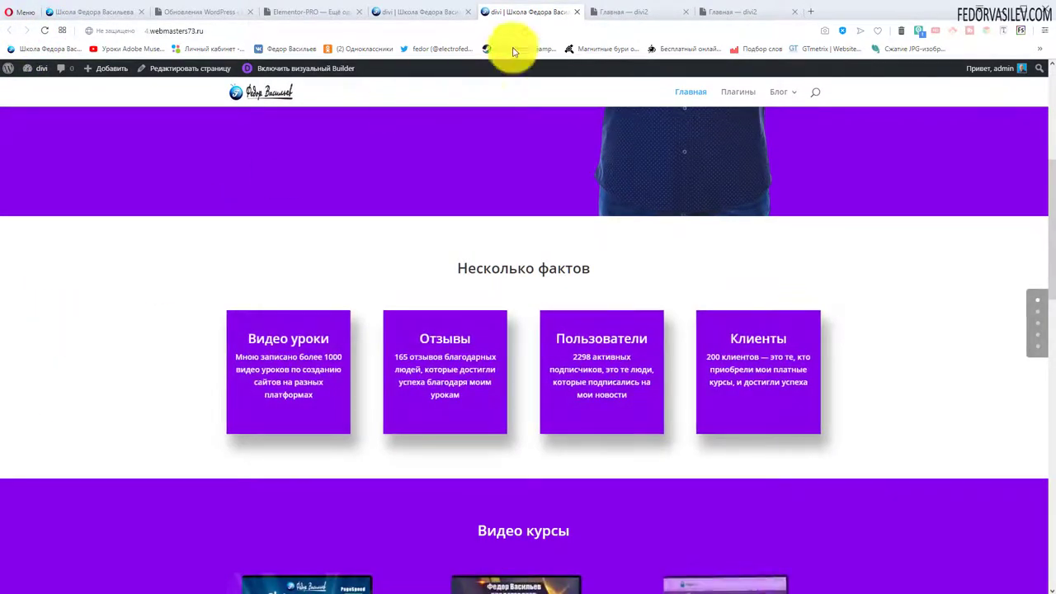
{"action": "left_click", "coordinate": [610, 12]}
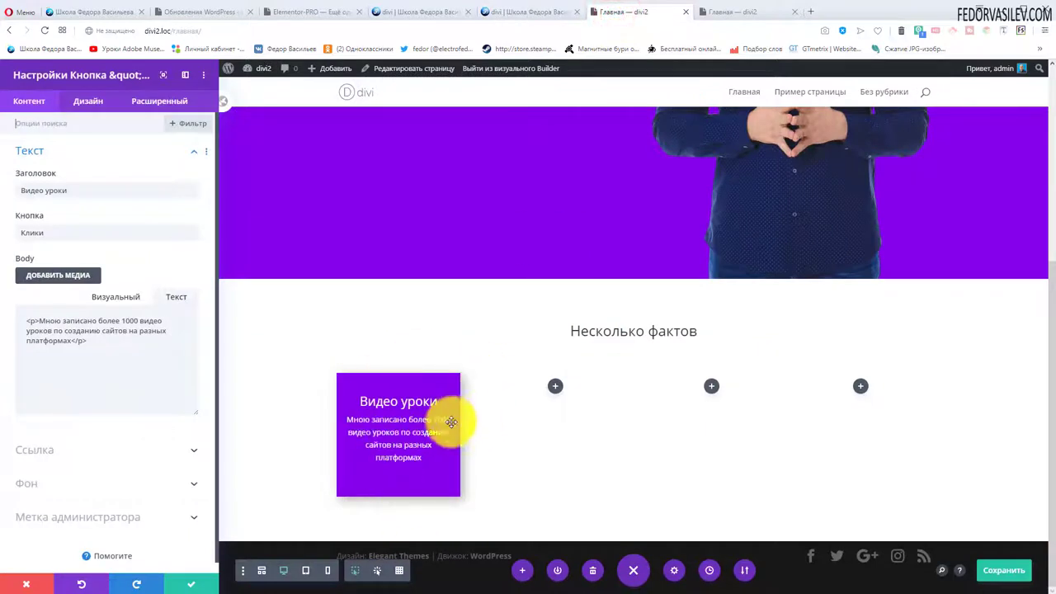
{"action": "left_click", "coordinate": [88, 101]}
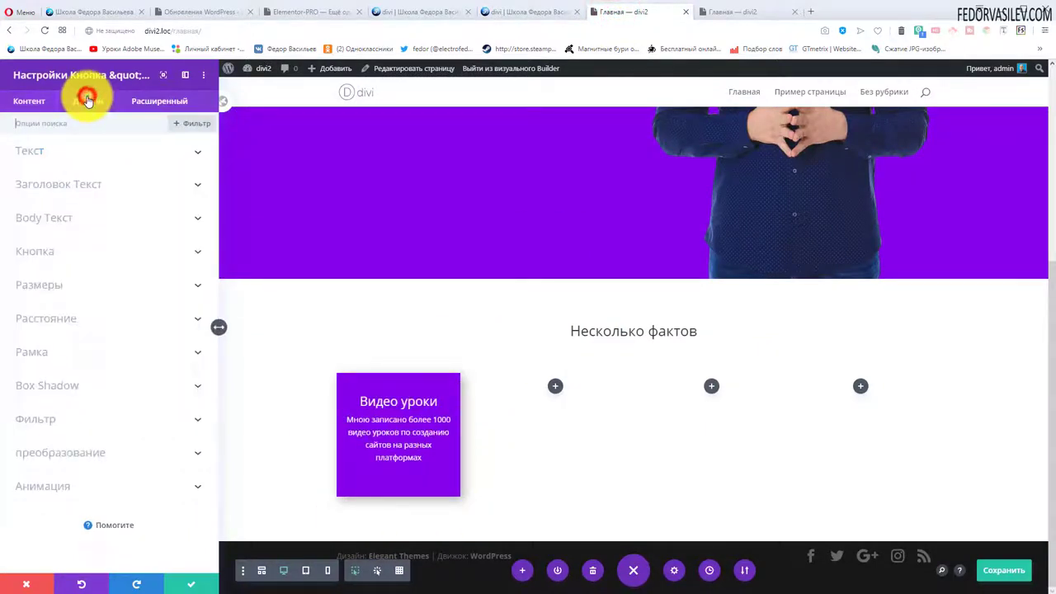
{"action": "left_click", "coordinate": [51, 493]}
{"action": "scroll", "coordinate": [71, 283], "scroll_direction": "down", "scroll_amount": 1}
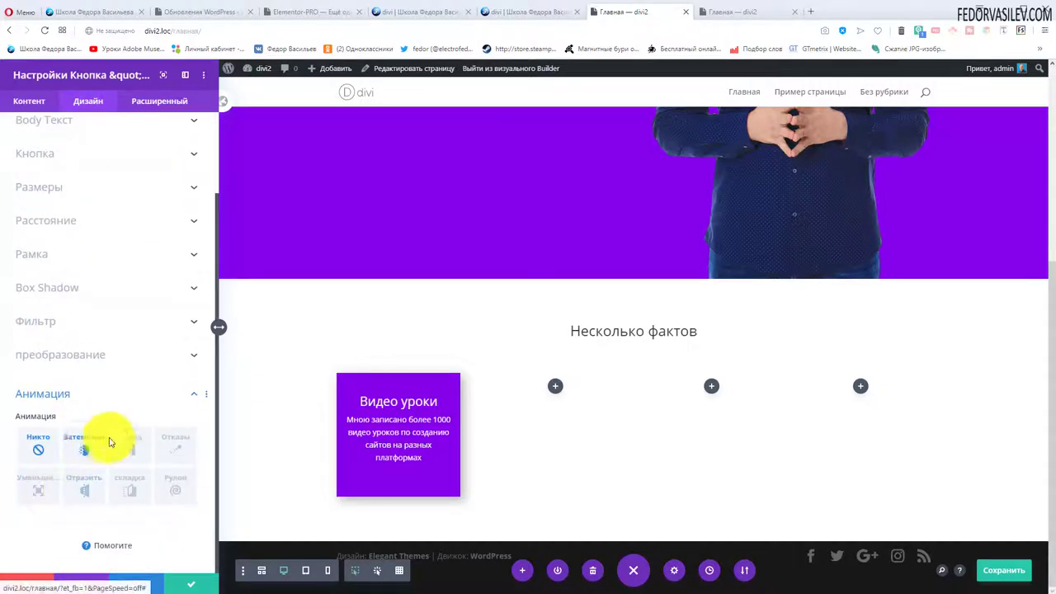
{"action": "left_click", "coordinate": [39, 485]}
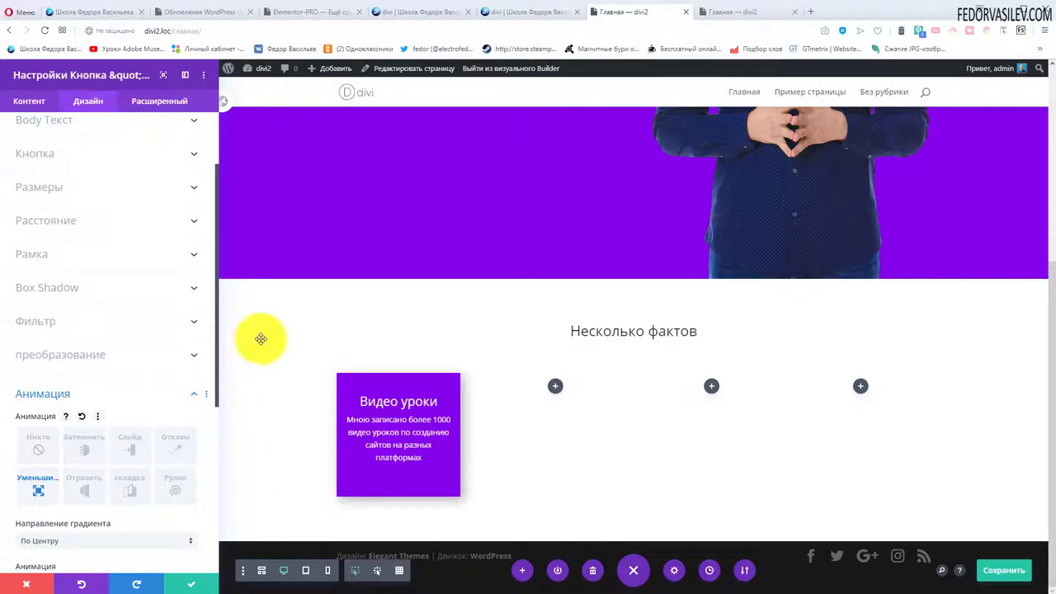
{"action": "scroll", "coordinate": [63, 405], "scroll_direction": "down", "scroll_amount": 1}
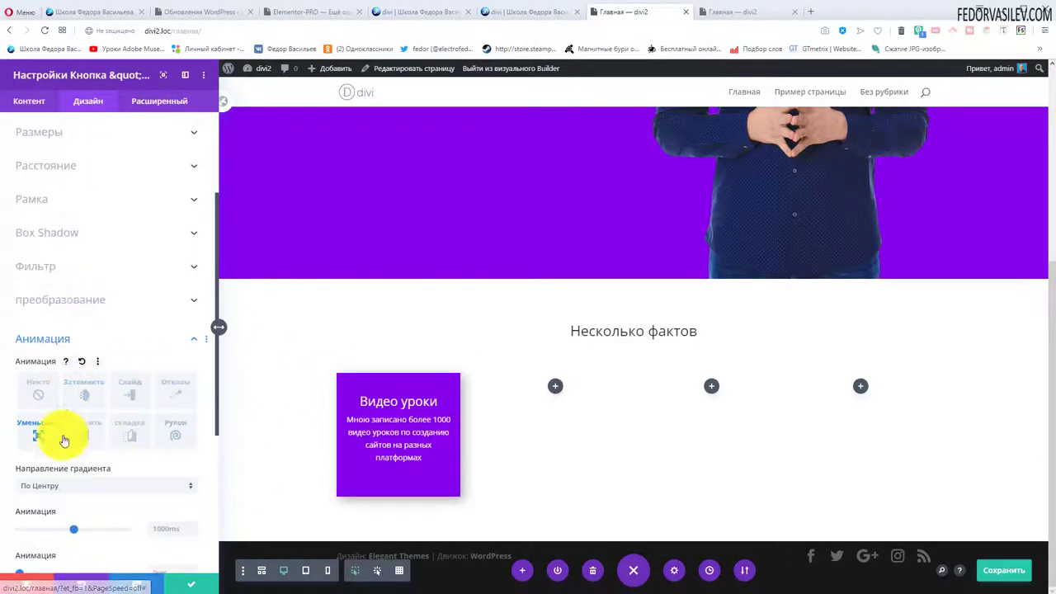
{"action": "left_click", "coordinate": [161, 394]}
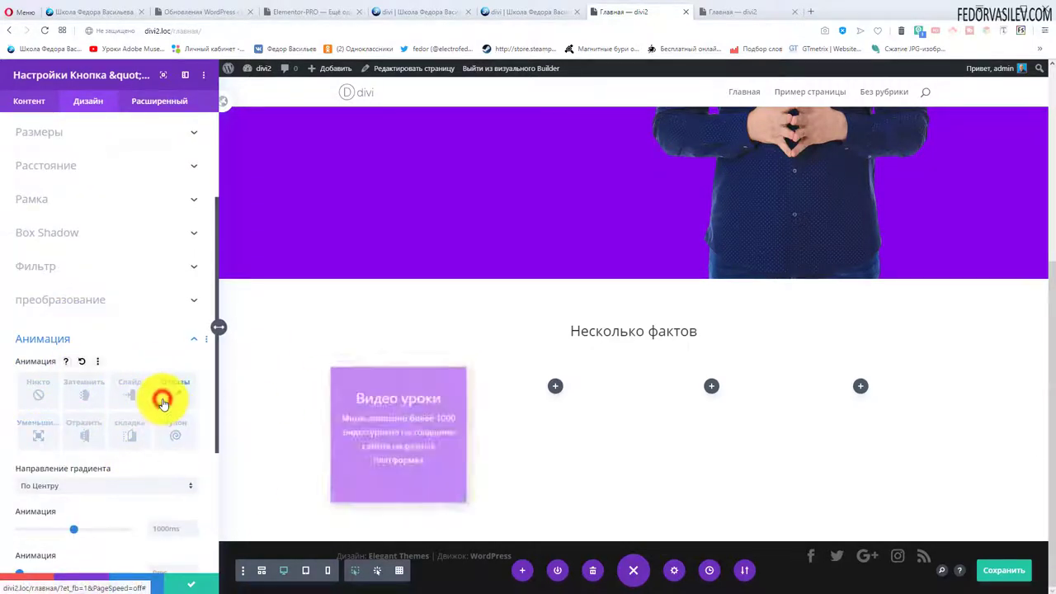
{"action": "left_click", "coordinate": [38, 432]}
{"action": "scroll", "coordinate": [137, 242], "scroll_direction": "down", "scroll_amount": 5}
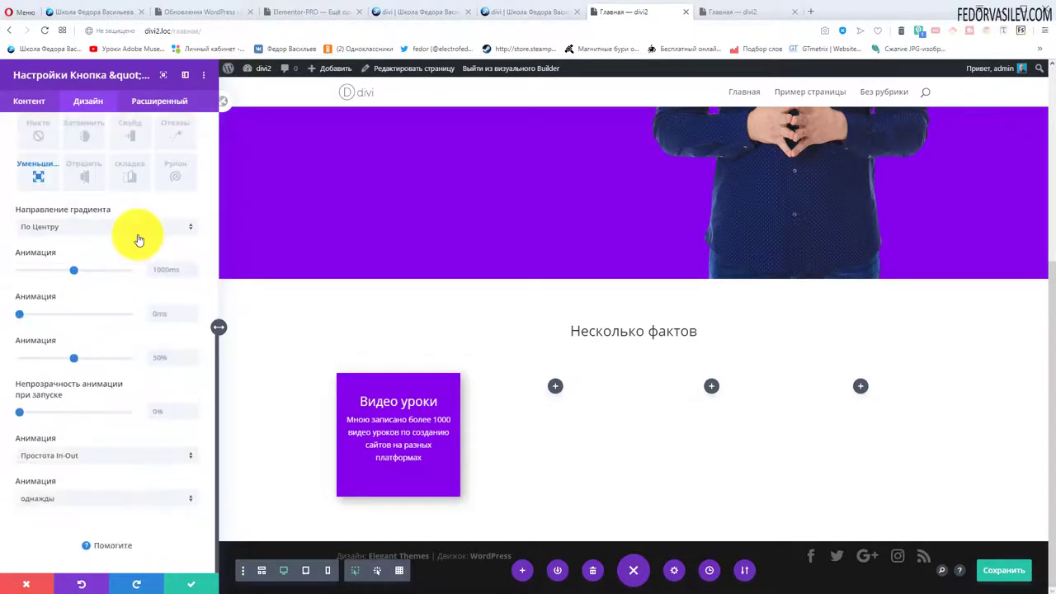
Step: Try repeating the card's animation as "петля" and restore the repeat option to "однажды"
{"action": "scroll", "coordinate": [71, 301], "scroll_direction": "up", "scroll_amount": 1}
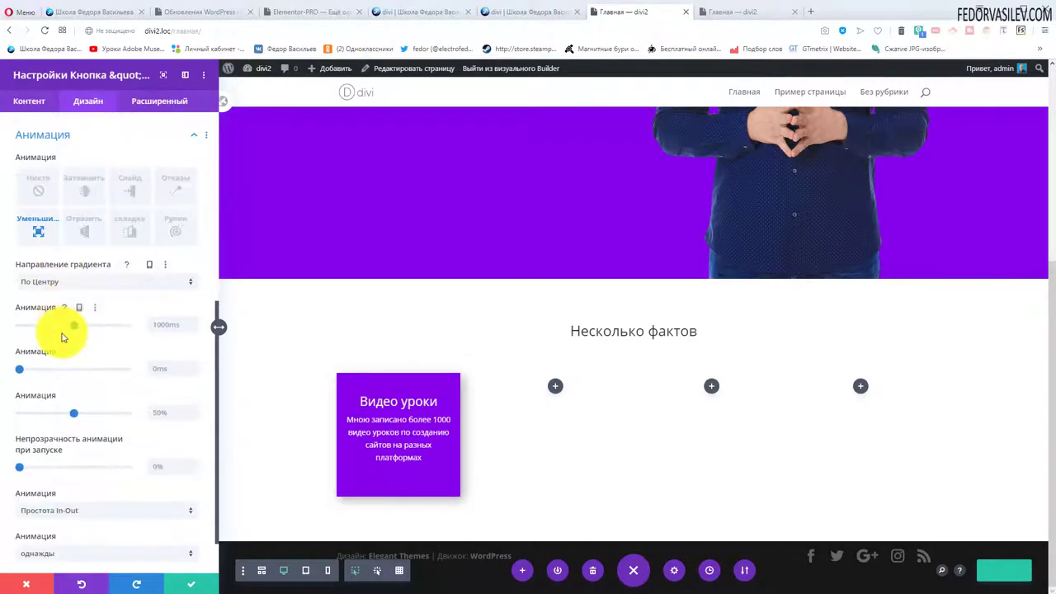
{"action": "scroll", "coordinate": [90, 454], "scroll_direction": "down", "scroll_amount": 1}
{"action": "left_click", "coordinate": [90, 500]}
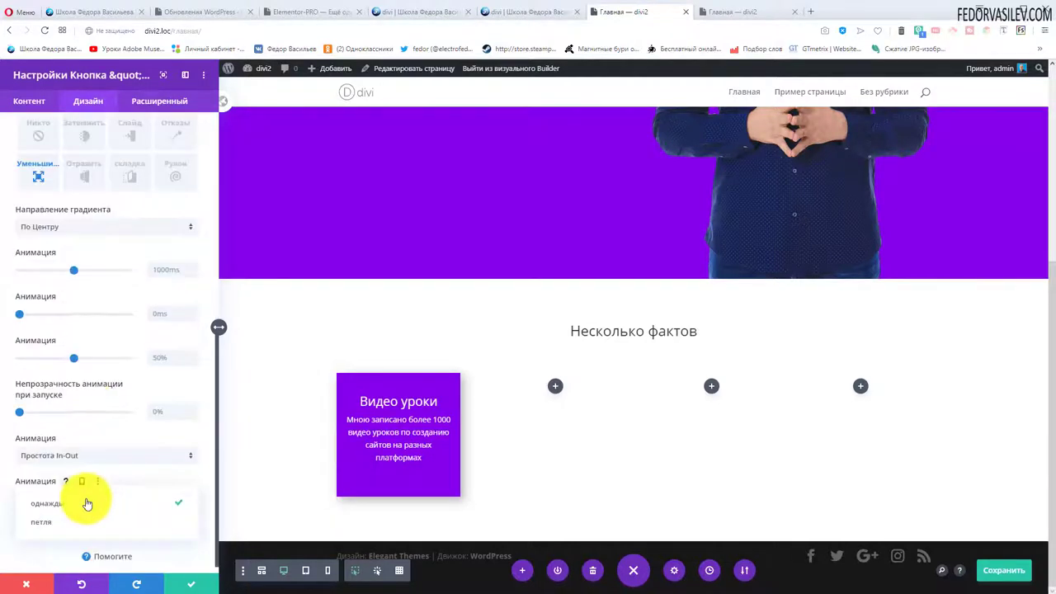
{"action": "left_click", "coordinate": [41, 523]}
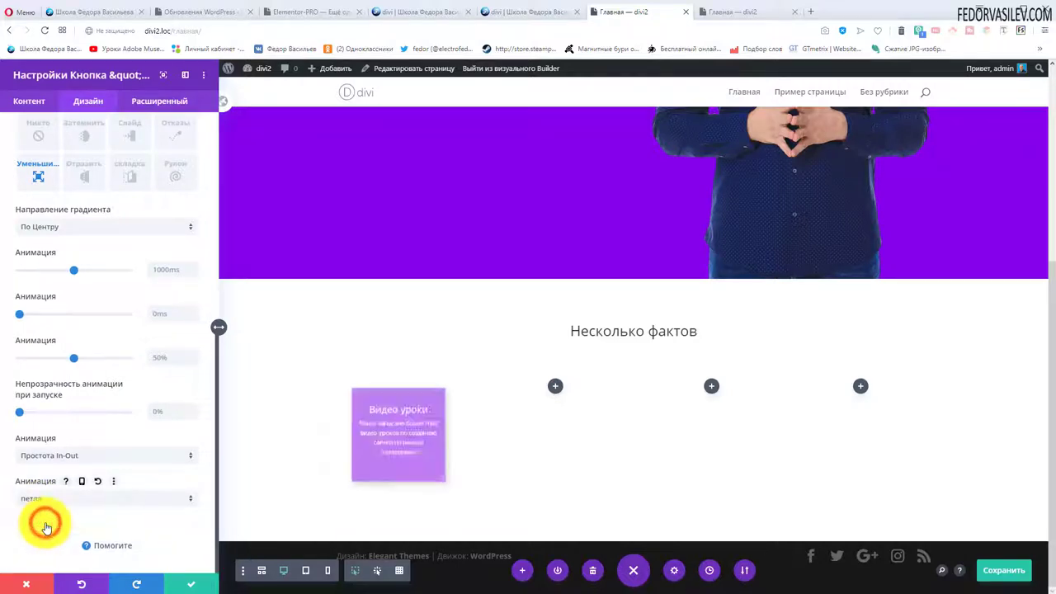
{"action": "left_click", "coordinate": [52, 498]}
{"action": "left_click", "coordinate": [51, 507]}
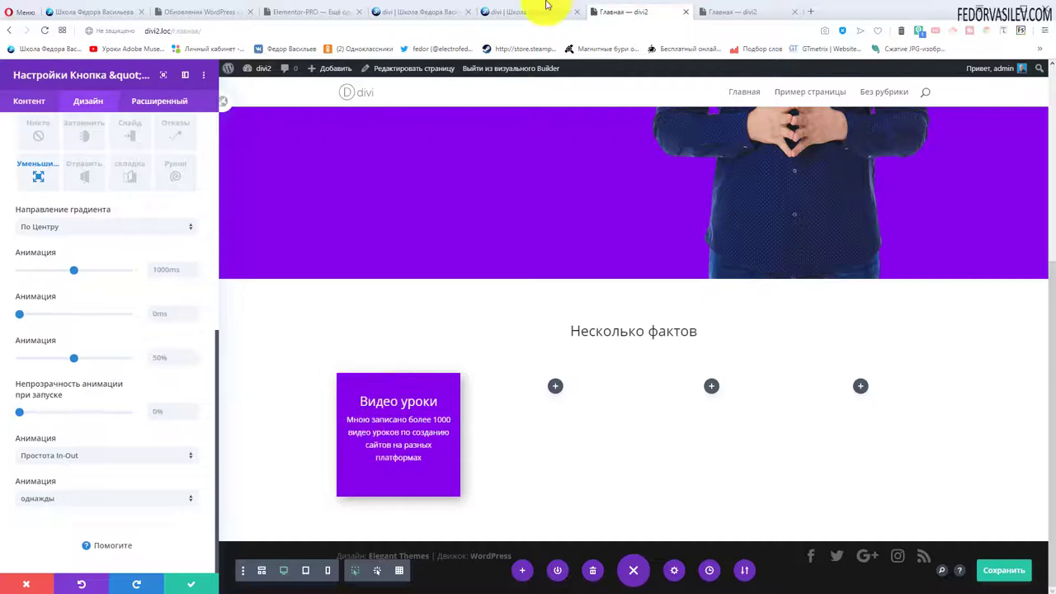
Step: Check the reference cards' hover movement and give the "Видео уроки" card a hover transform that shifts it vertically by -30px
{"action": "left_click", "coordinate": [519, 13]}
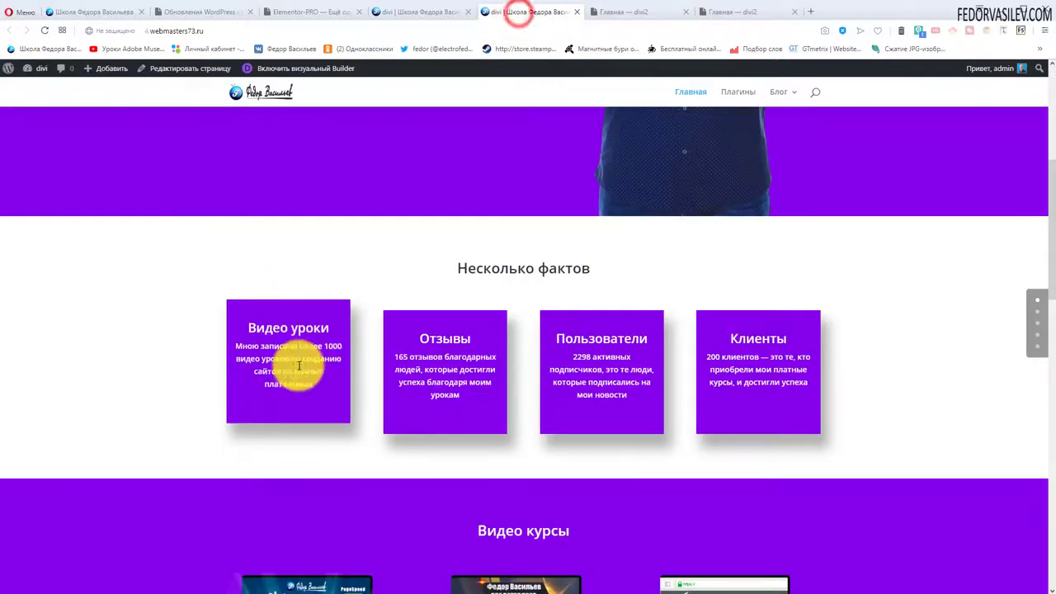
{"action": "left_click", "coordinate": [618, 12]}
{"action": "scroll", "coordinate": [99, 322], "scroll_direction": "up", "scroll_amount": 5}
{"action": "left_click", "coordinate": [95, 313]}
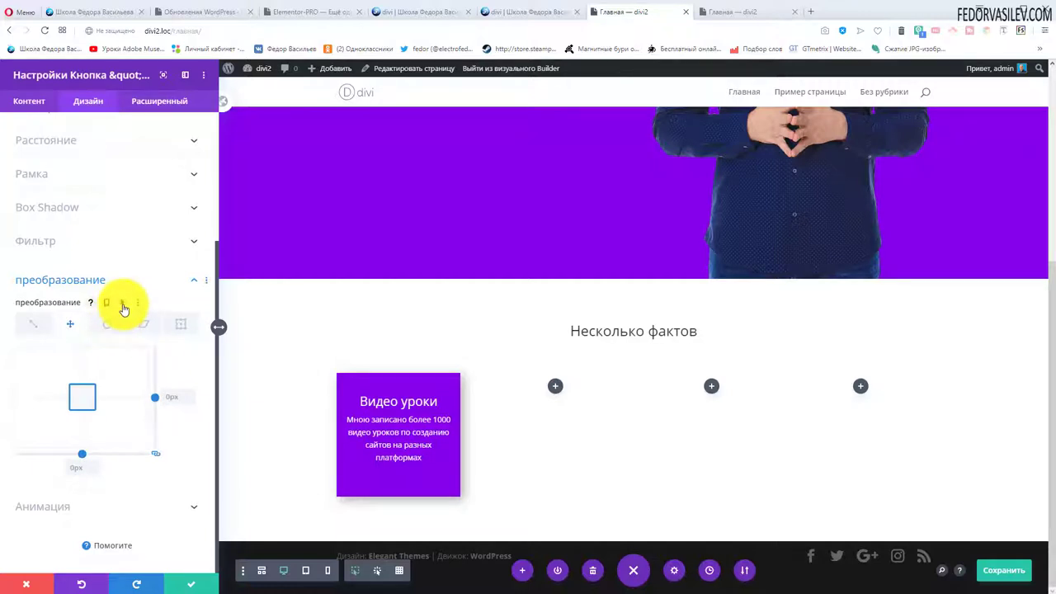
{"action": "left_click", "coordinate": [122, 305]}
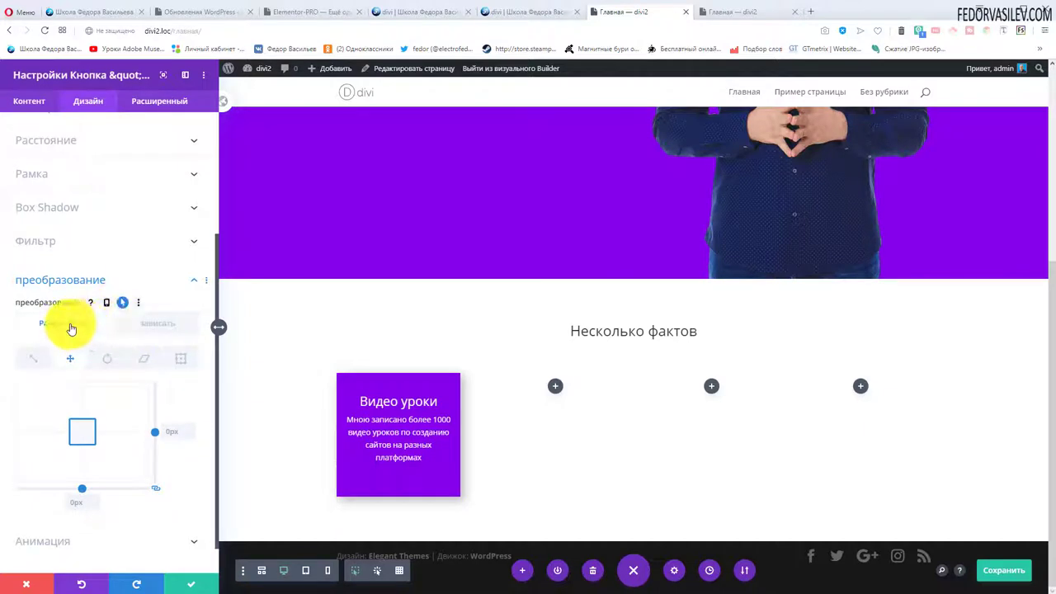
{"action": "left_click", "coordinate": [161, 323]}
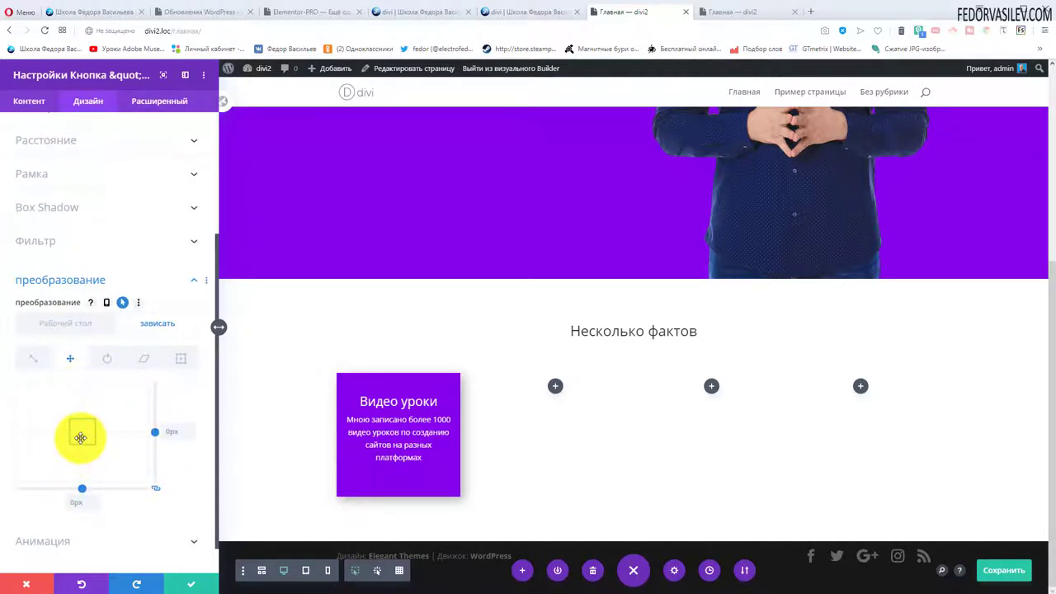
{"action": "left_click_drag", "start_coordinate": [80, 437], "coordinate": [80, 434]}
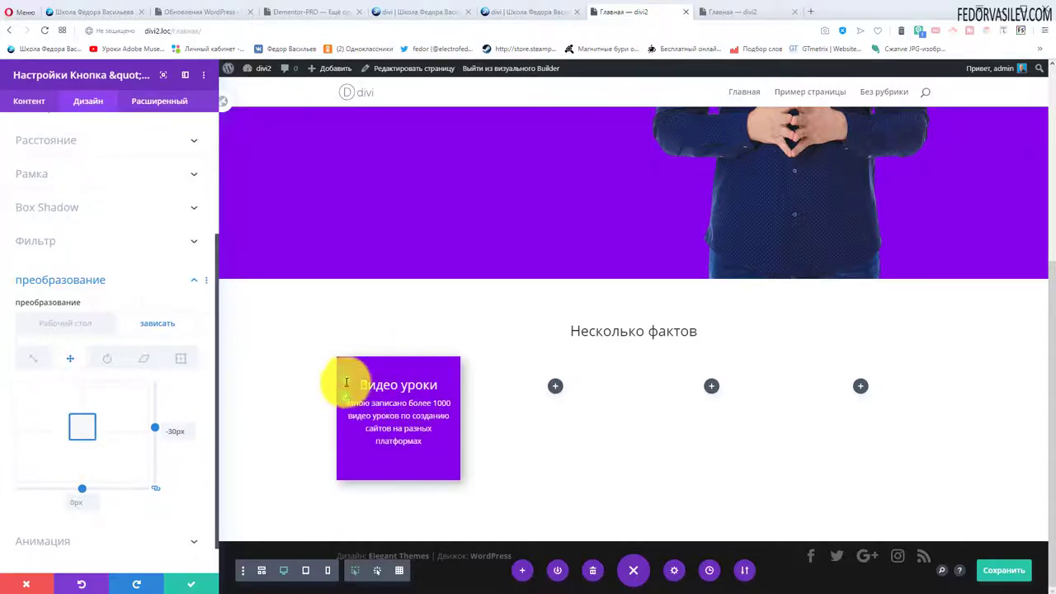
Step: Compare the "Видео уроки" card's position in the normal (Рабочий стол) and hover (зависать) transform states
{"action": "left_click", "coordinate": [65, 329]}
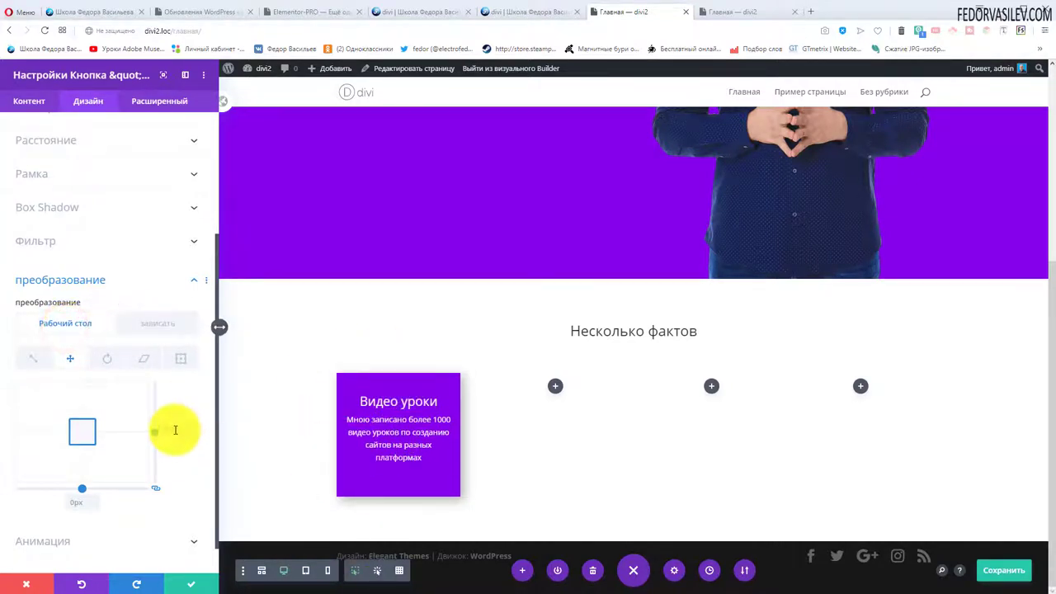
{"action": "left_click", "coordinate": [147, 325]}
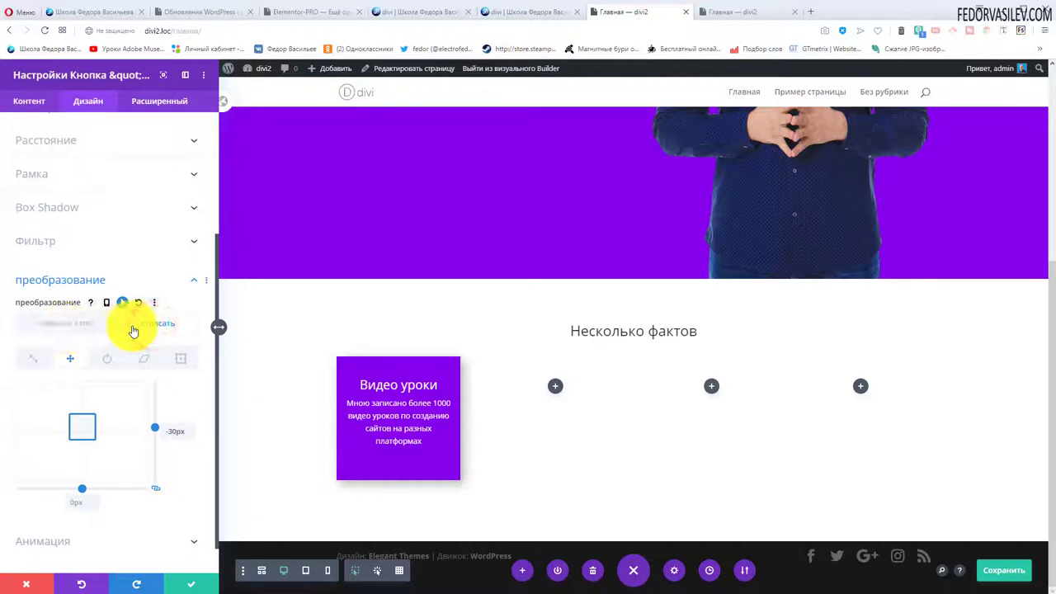
{"action": "left_click", "coordinate": [73, 327]}
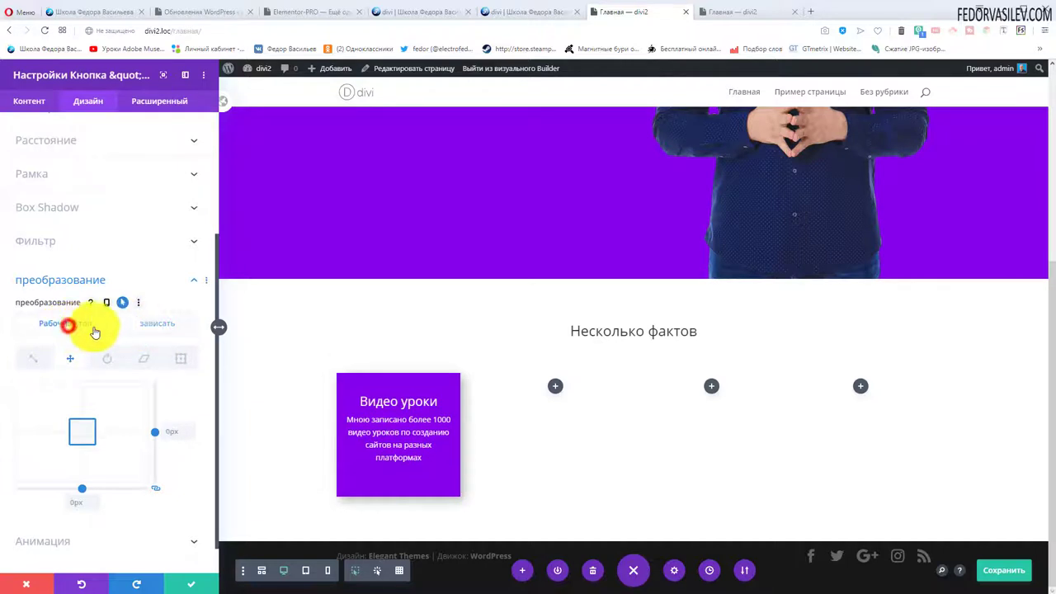
{"action": "left_click", "coordinate": [142, 325]}
{"action": "left_click", "coordinate": [70, 325]}
{"action": "left_click", "coordinate": [144, 323]}
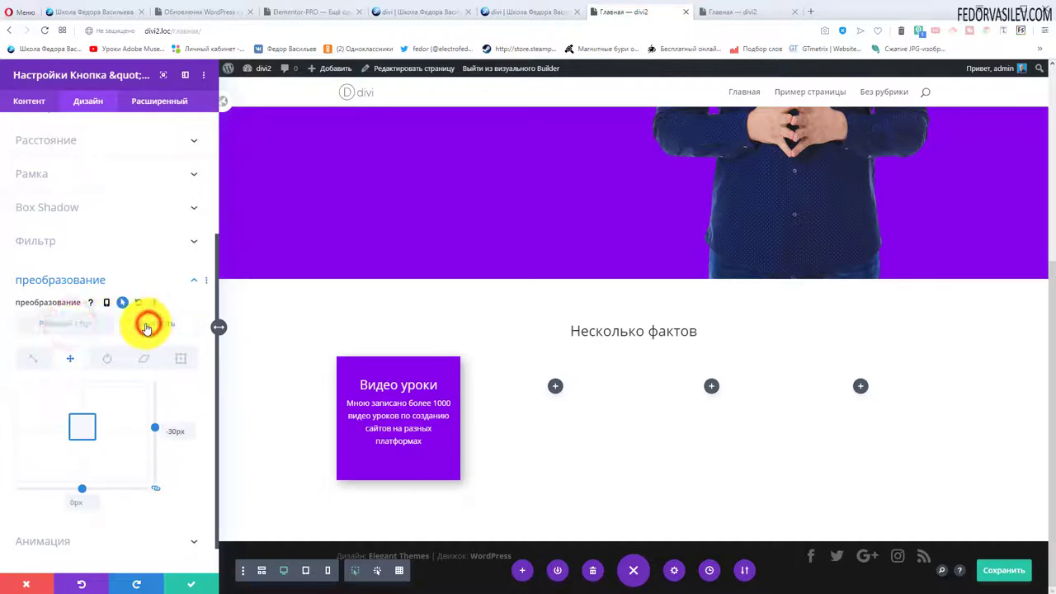
{"action": "left_click", "coordinate": [64, 325]}
{"action": "left_click", "coordinate": [130, 327]}
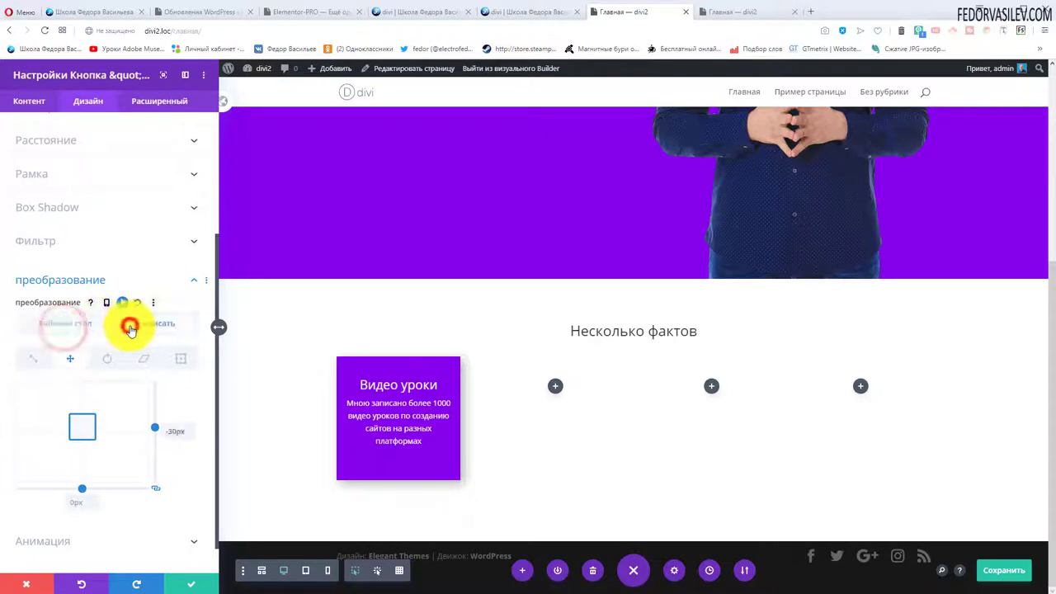
{"action": "left_click", "coordinate": [69, 325]}
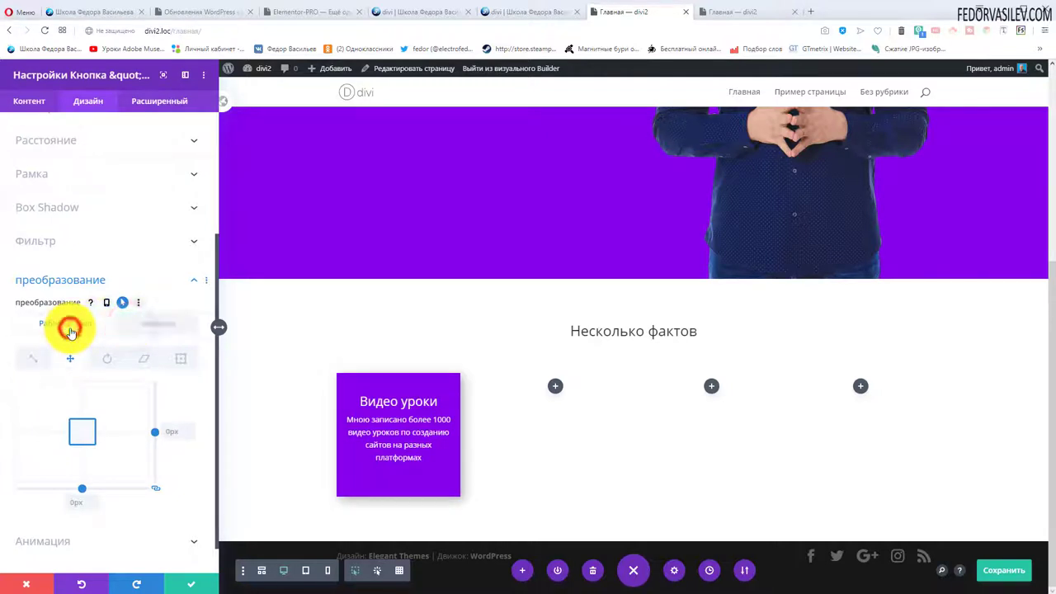
Step: Accept the card's settings, save the page and check the card's hover movement on the published divi2 page
{"action": "left_click", "coordinate": [183, 586]}
{"action": "left_click", "coordinate": [973, 566]}
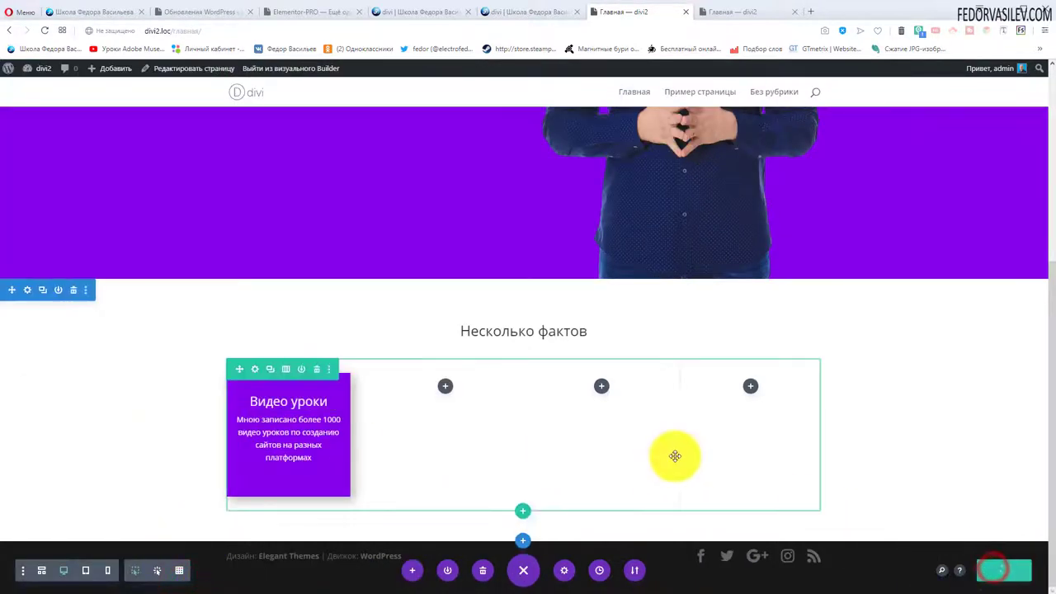
{"action": "left_click", "coordinate": [725, 15]}
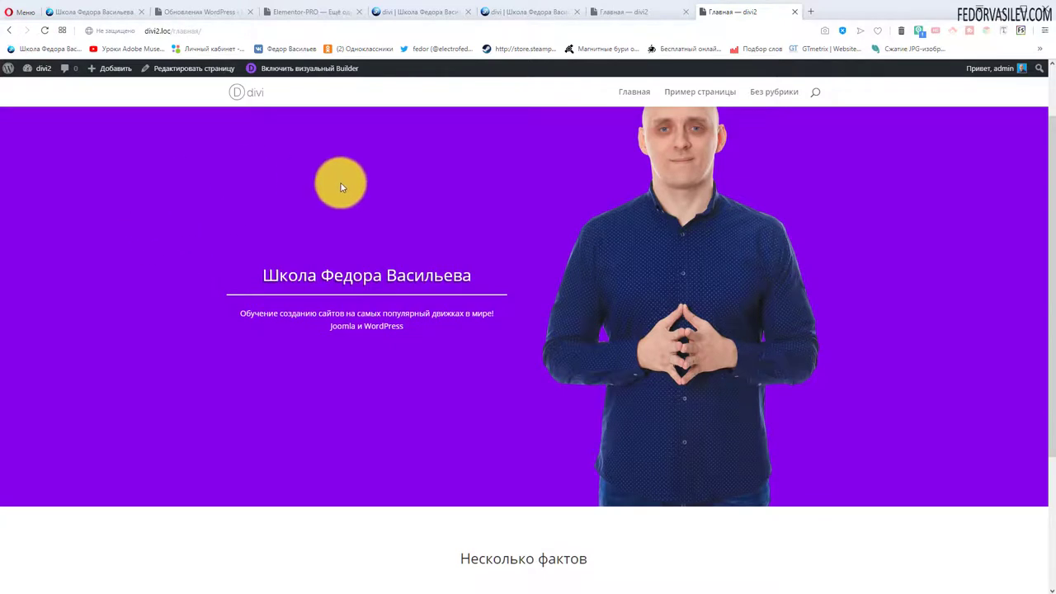
{"action": "scroll", "coordinate": [341, 188], "scroll_direction": "down", "scroll_amount": 2}
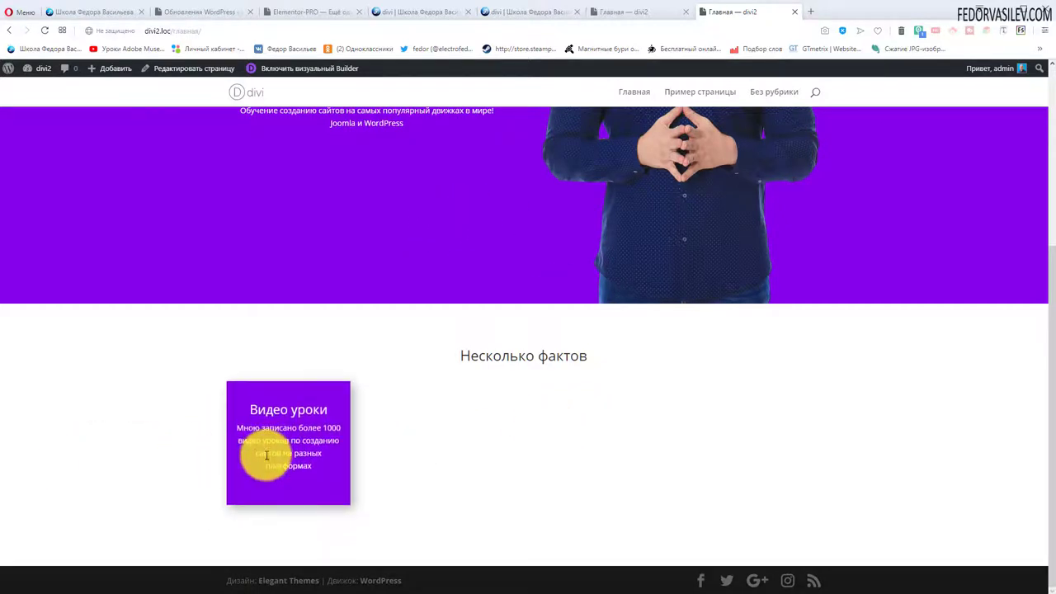
Step: Duplicate the "Видео уроки" card into the three empty columns and check all four cards on the published page
{"action": "key", "text": "ctrl+shift+Tab"}
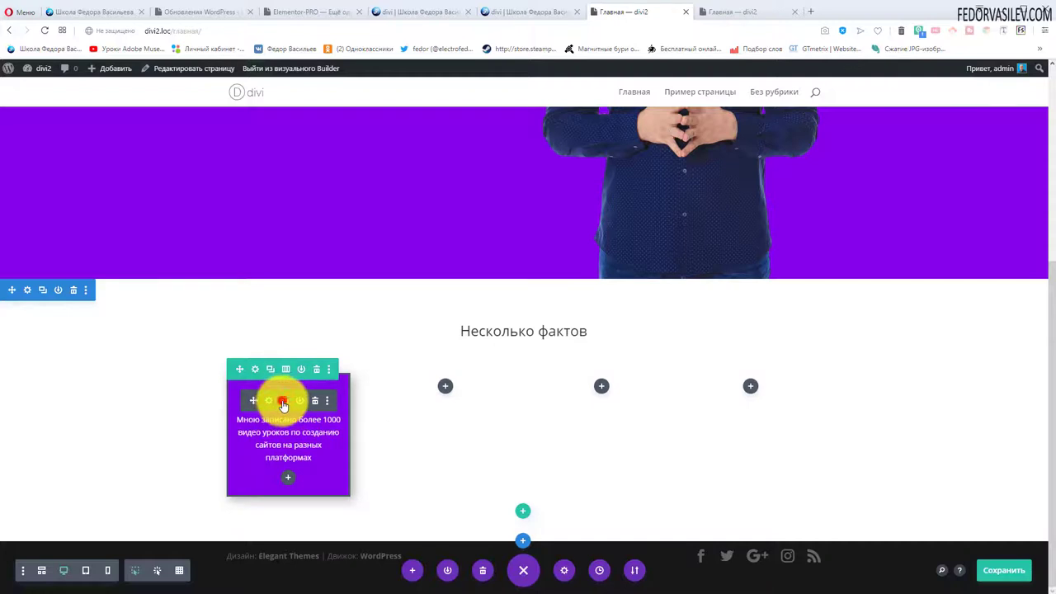
{"action": "left_click", "coordinate": [283, 401]}
{"action": "left_click_drag", "start_coordinate": [249, 541], "coordinate": [431, 416]}
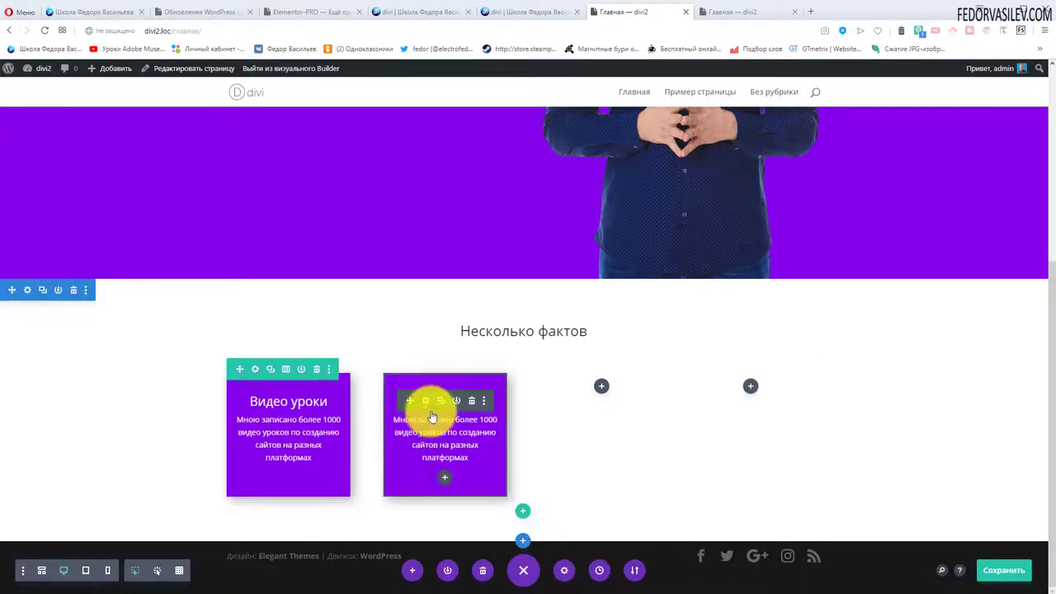
{"action": "left_click", "coordinate": [440, 403]}
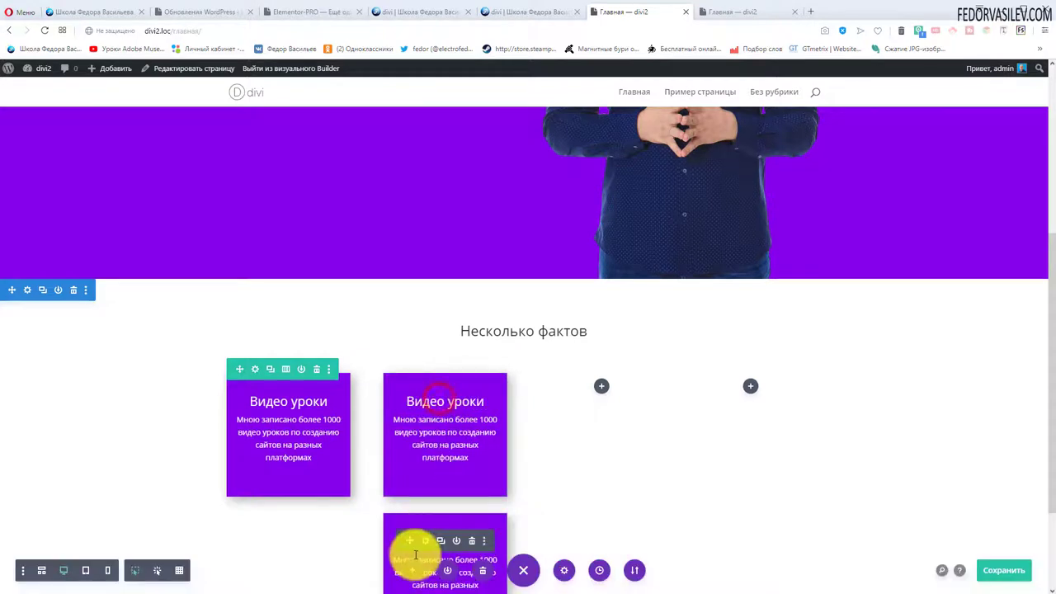
{"action": "left_click_drag", "start_coordinate": [409, 540], "coordinate": [583, 424]}
{"action": "key", "text": "ctrl+Tab"}
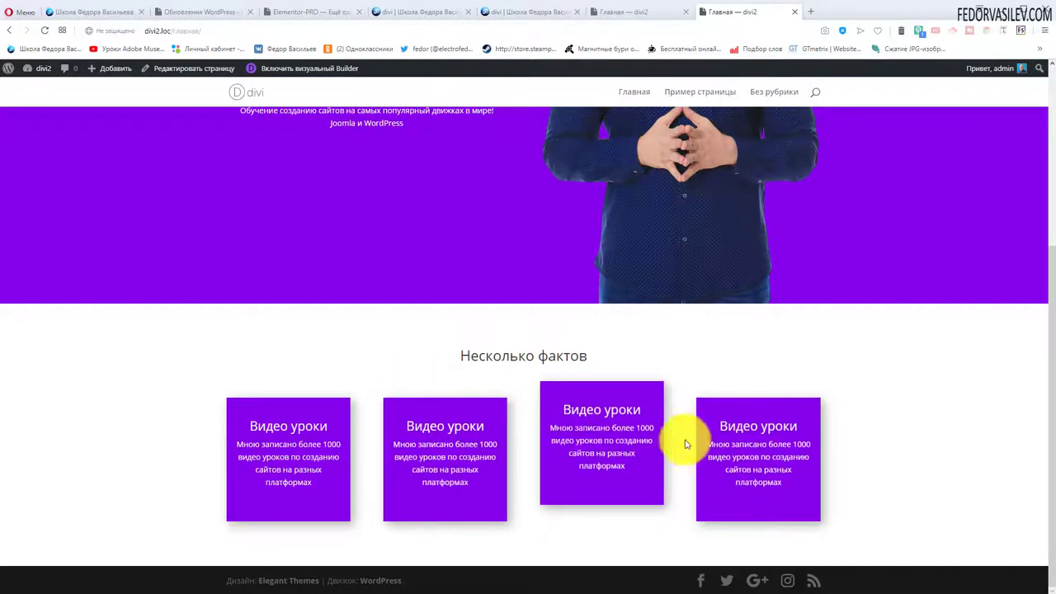
{"action": "left_click", "coordinate": [620, 18]}
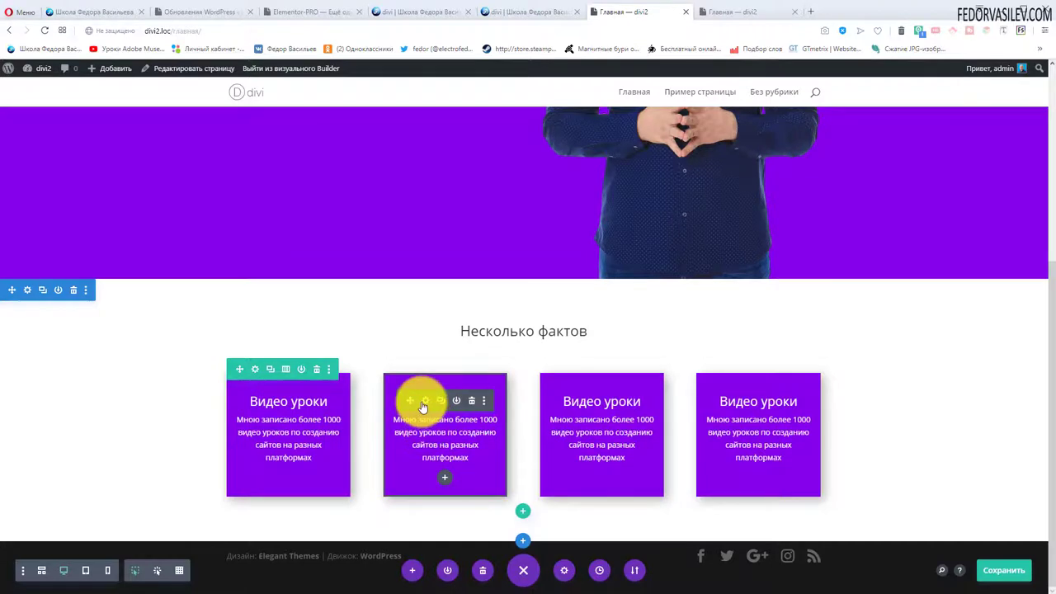
Step: Set the second card's animation delay to 500ms and accept its settings
{"action": "left_click", "coordinate": [423, 403]}
{"action": "left_click", "coordinate": [80, 105]}
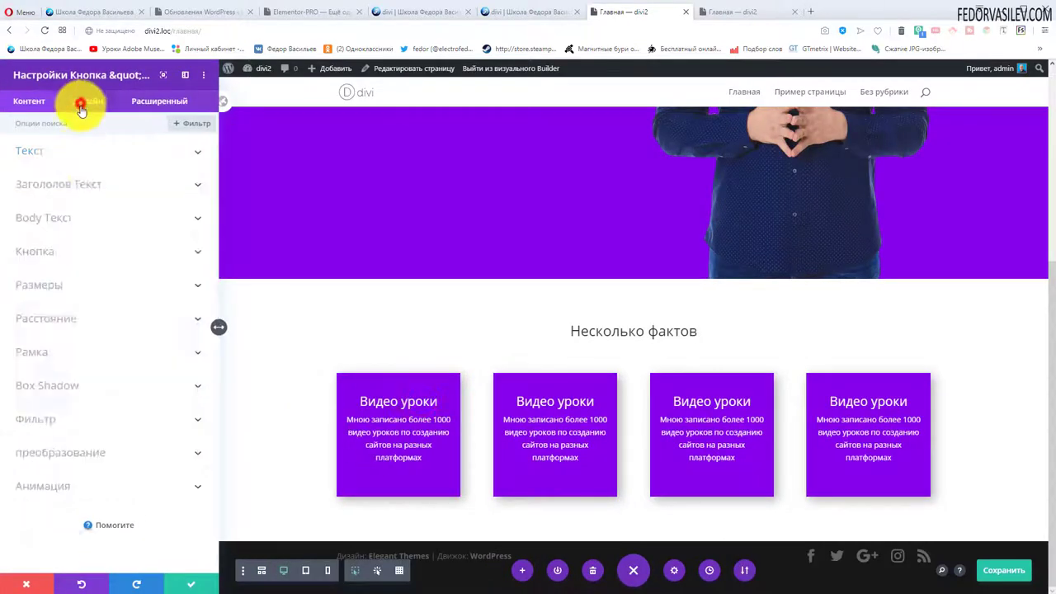
{"action": "left_click", "coordinate": [49, 487]}
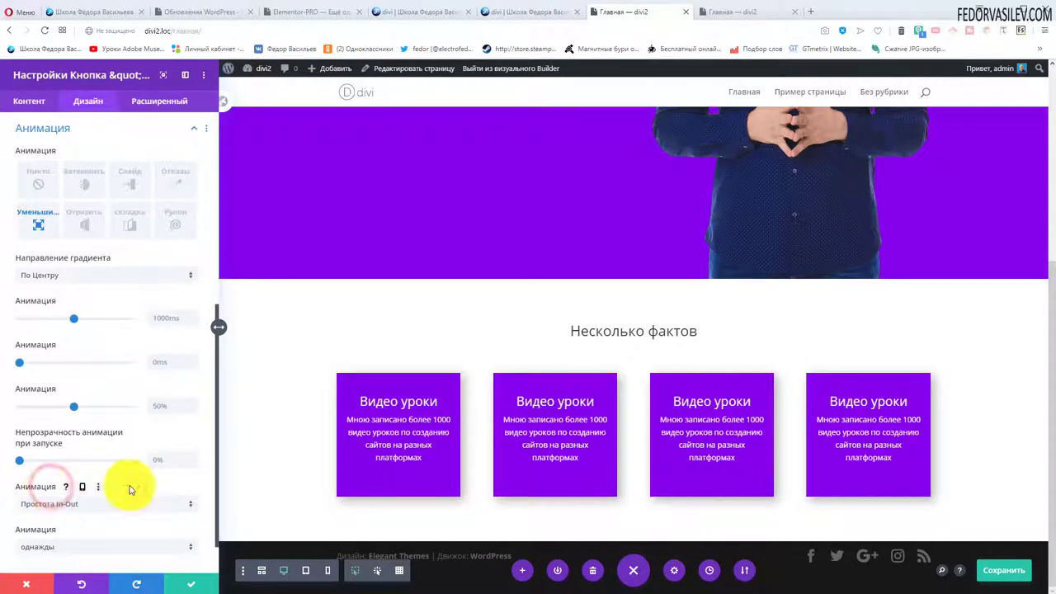
{"action": "left_click", "coordinate": [34, 362]}
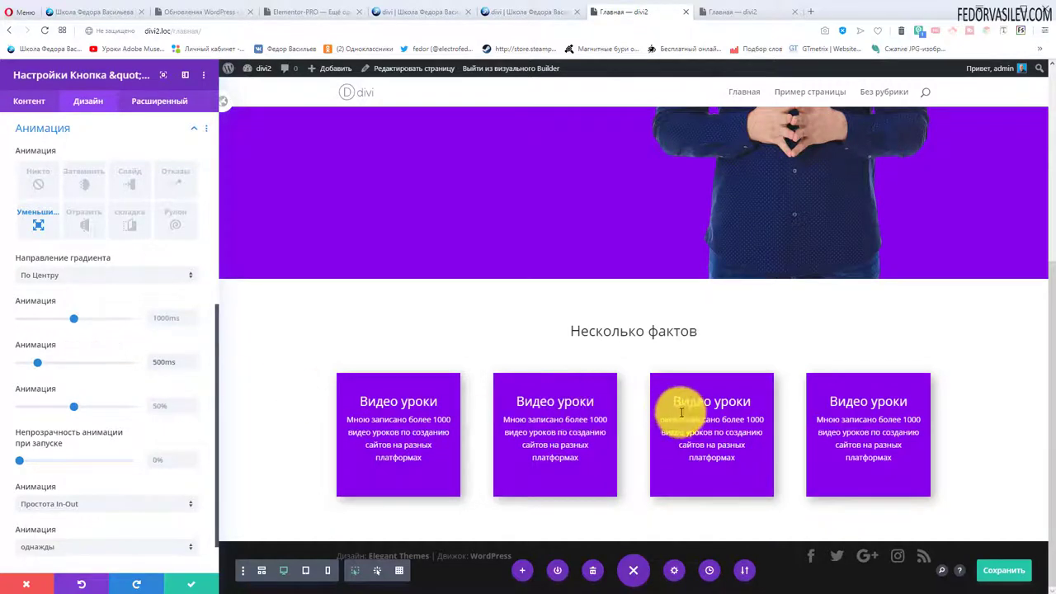
{"action": "left_click", "coordinate": [189, 586]}
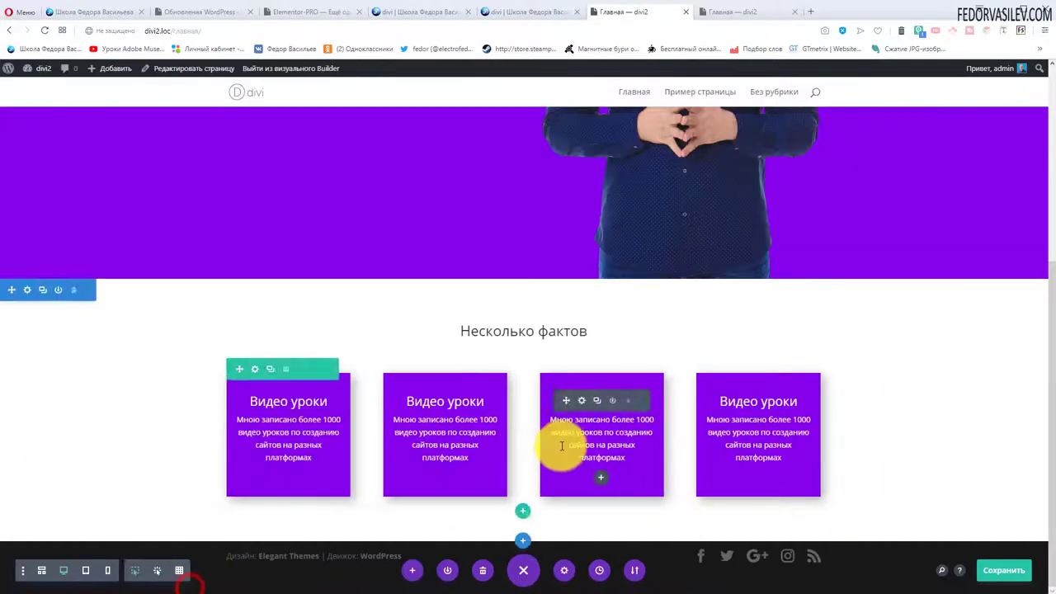
Step: Open the animation settings of the third card in the "Несколько фактов" row
{"action": "left_click", "coordinate": [581, 402]}
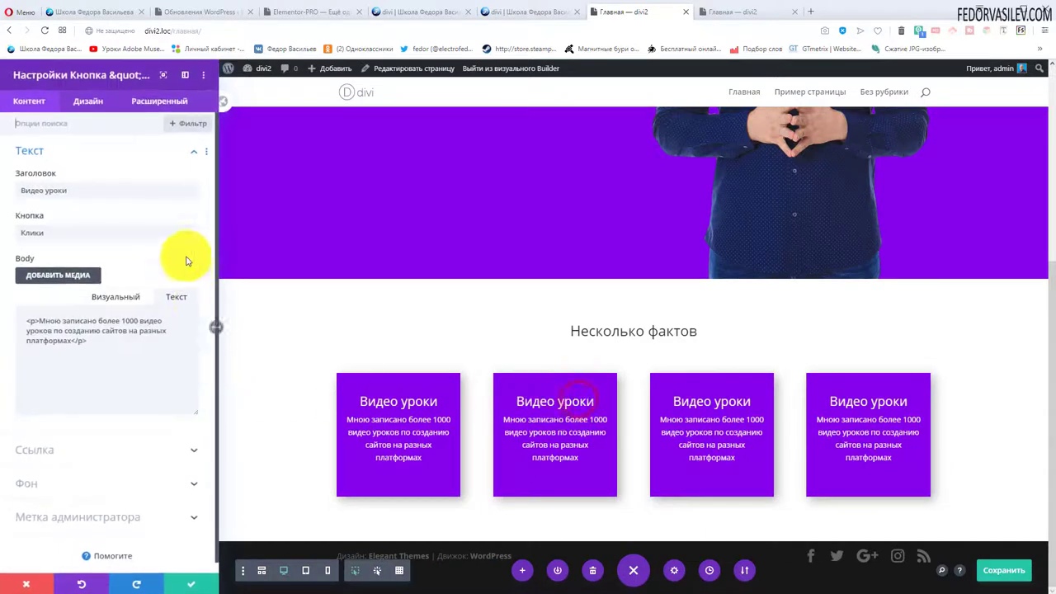
{"action": "left_click", "coordinate": [89, 100]}
{"action": "left_click", "coordinate": [78, 486]}
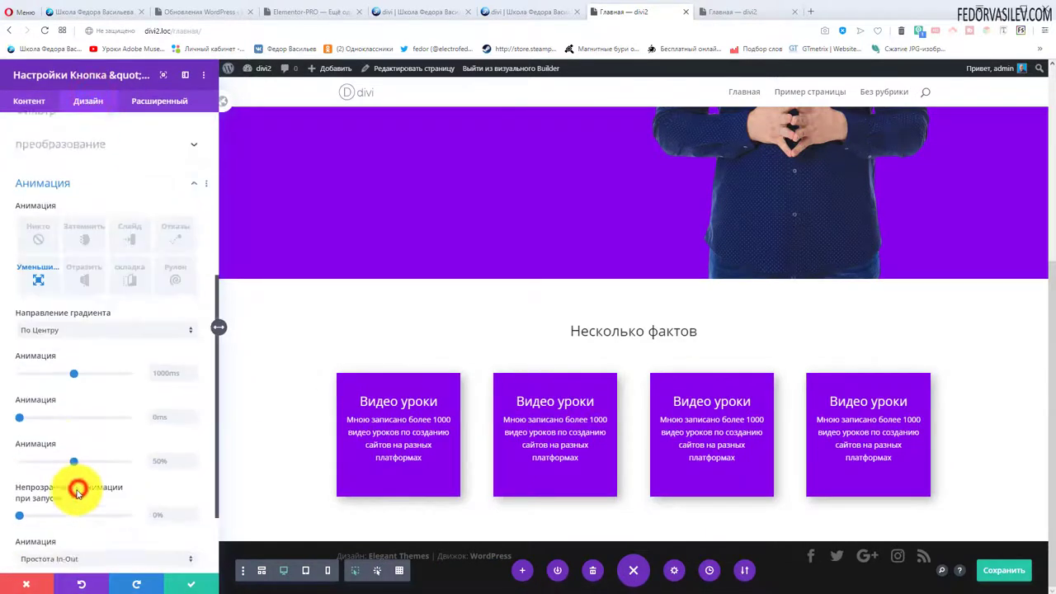